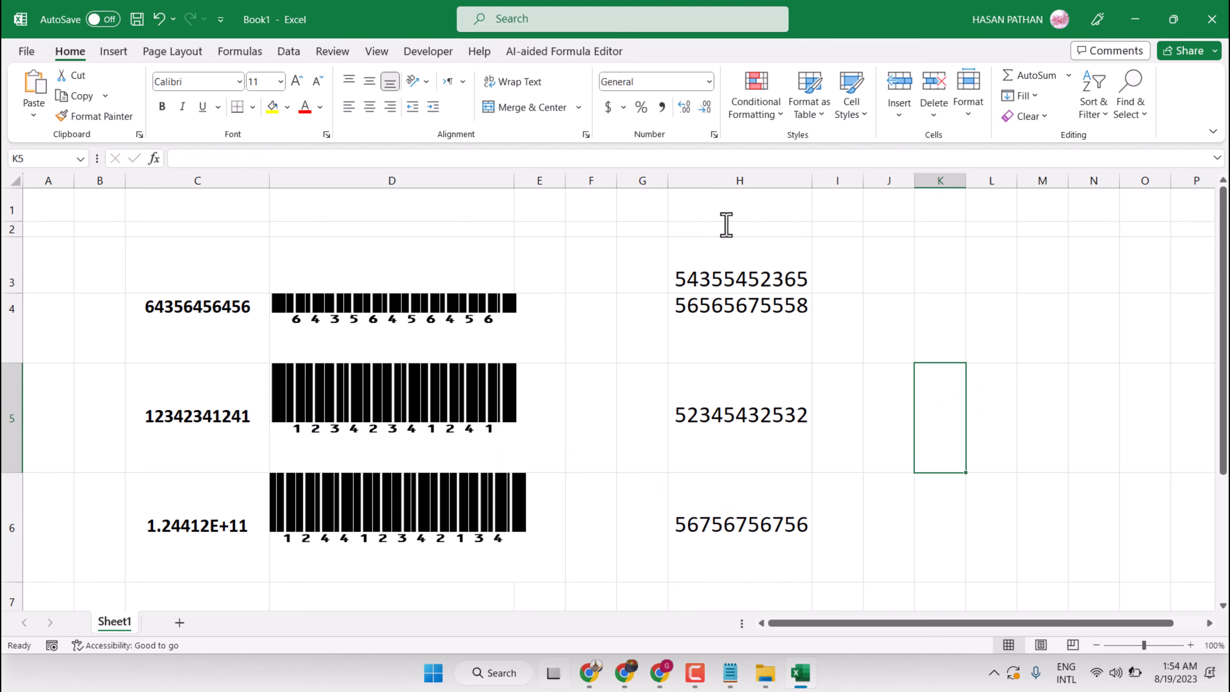
Enter the formula ="("&H3&")" in cell I3 to show the H3 number in parentheses.
{"action": "left_click", "coordinate": [849, 269]}
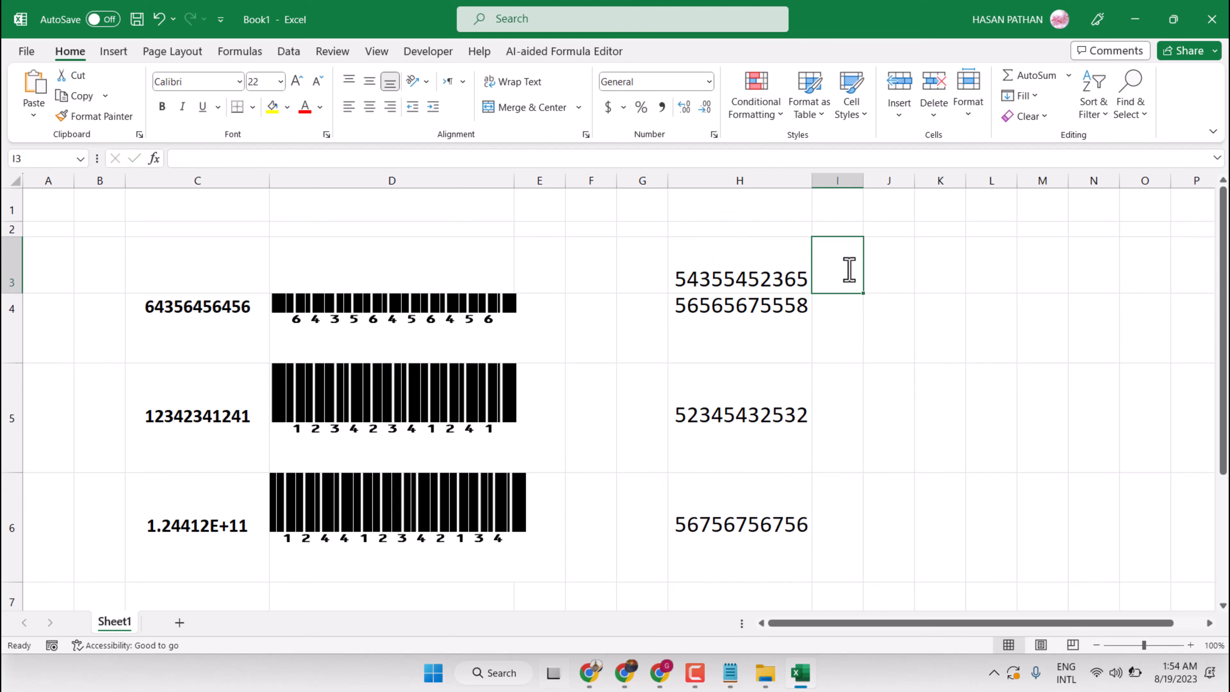
{"action": "type", "text": "-"}
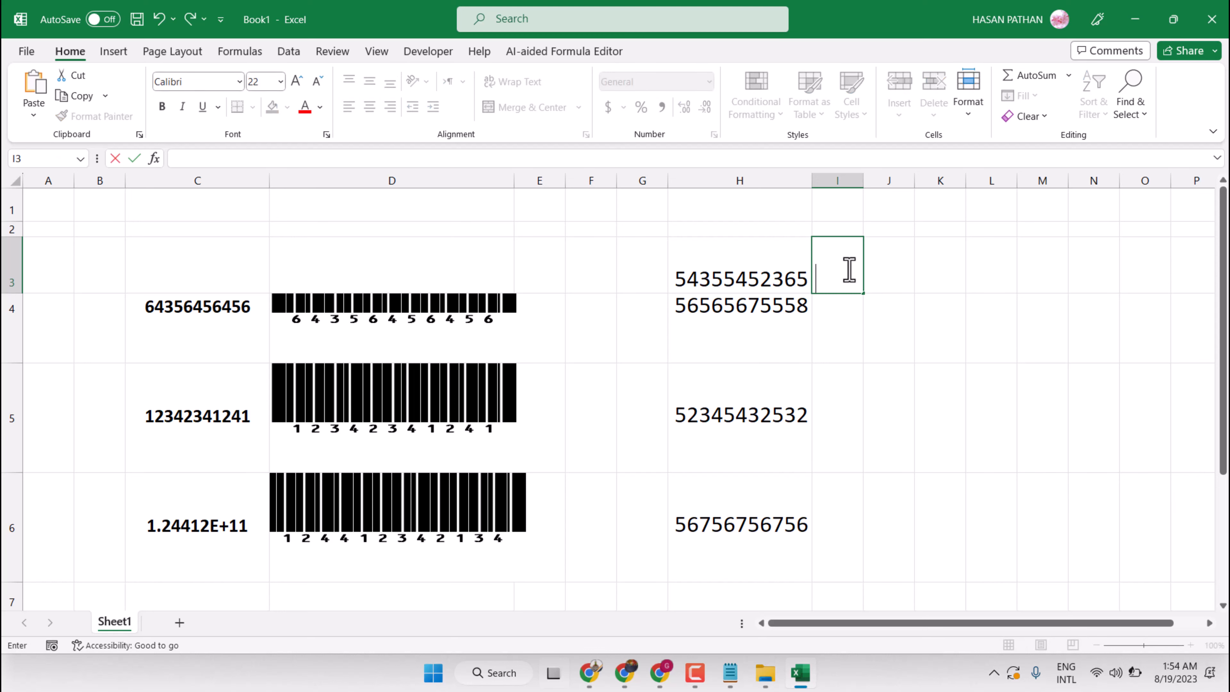
{"action": "type", "text": "="}
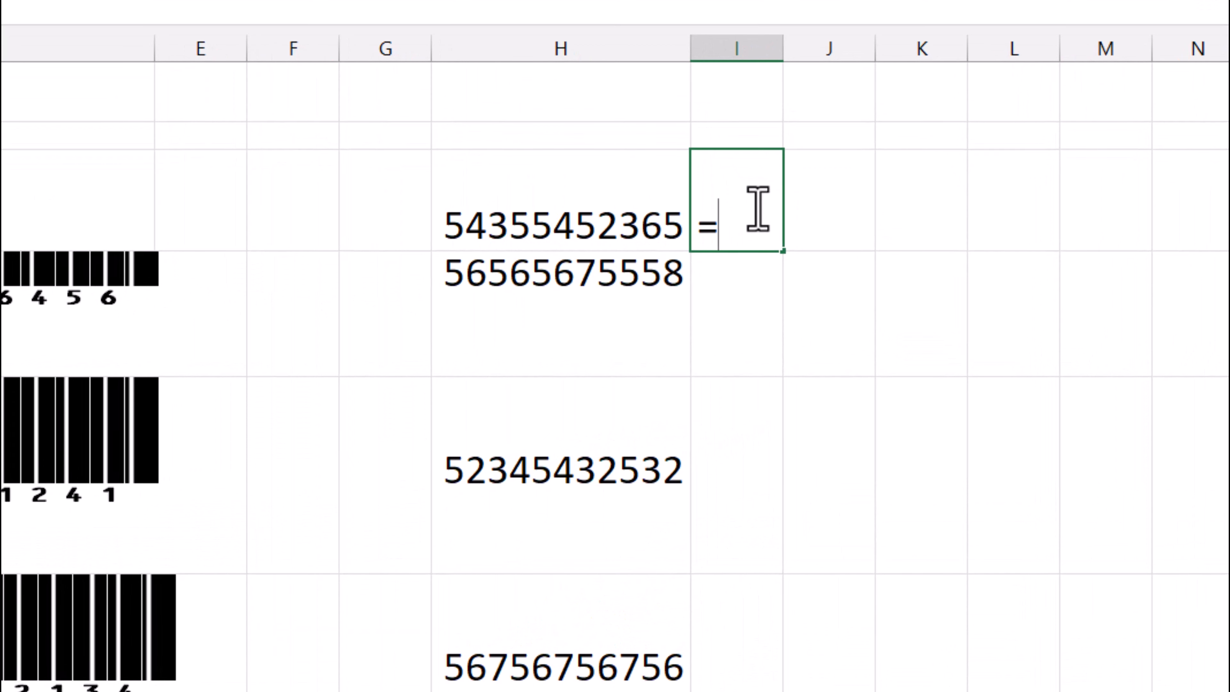
{"action": "type", "text": "\"(\"&"}
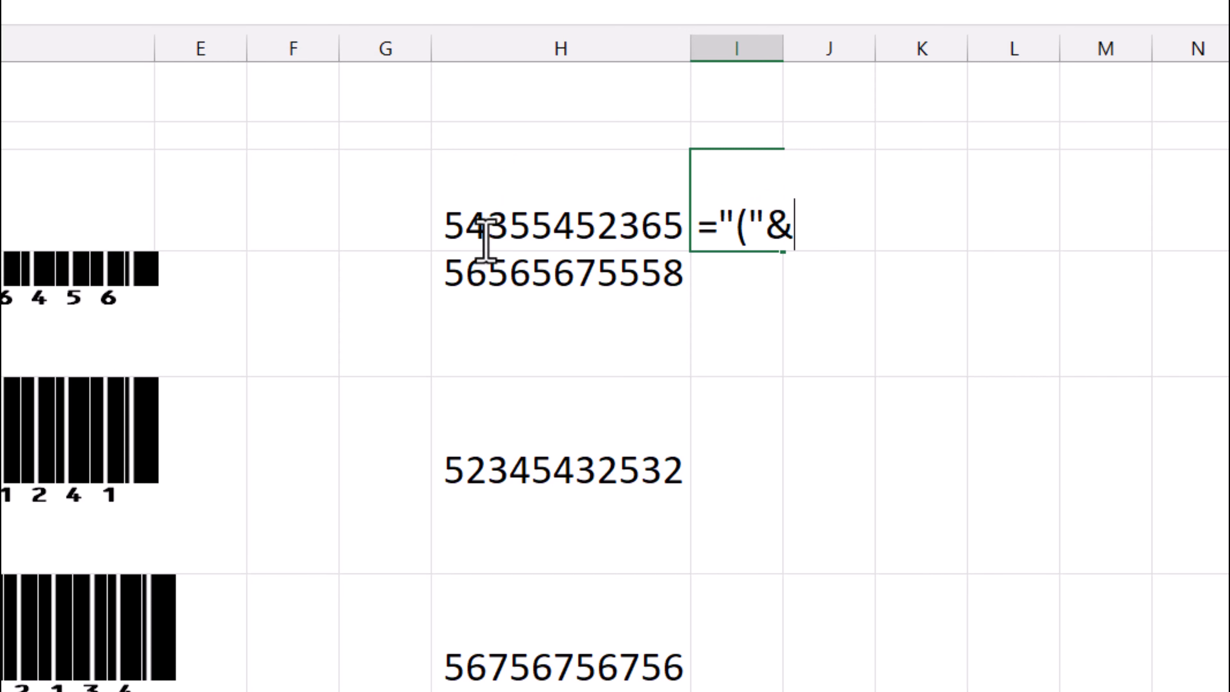
{"action": "left_click", "coordinate": [483, 231]}
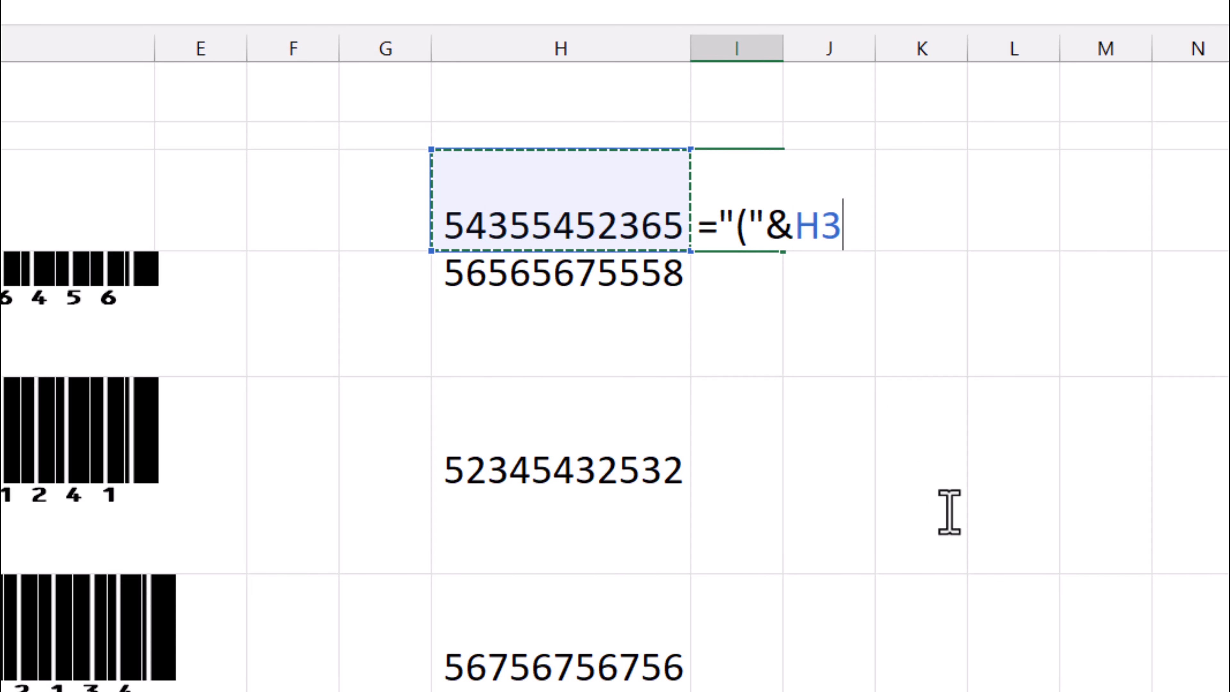
{"action": "type", "text": "&"}
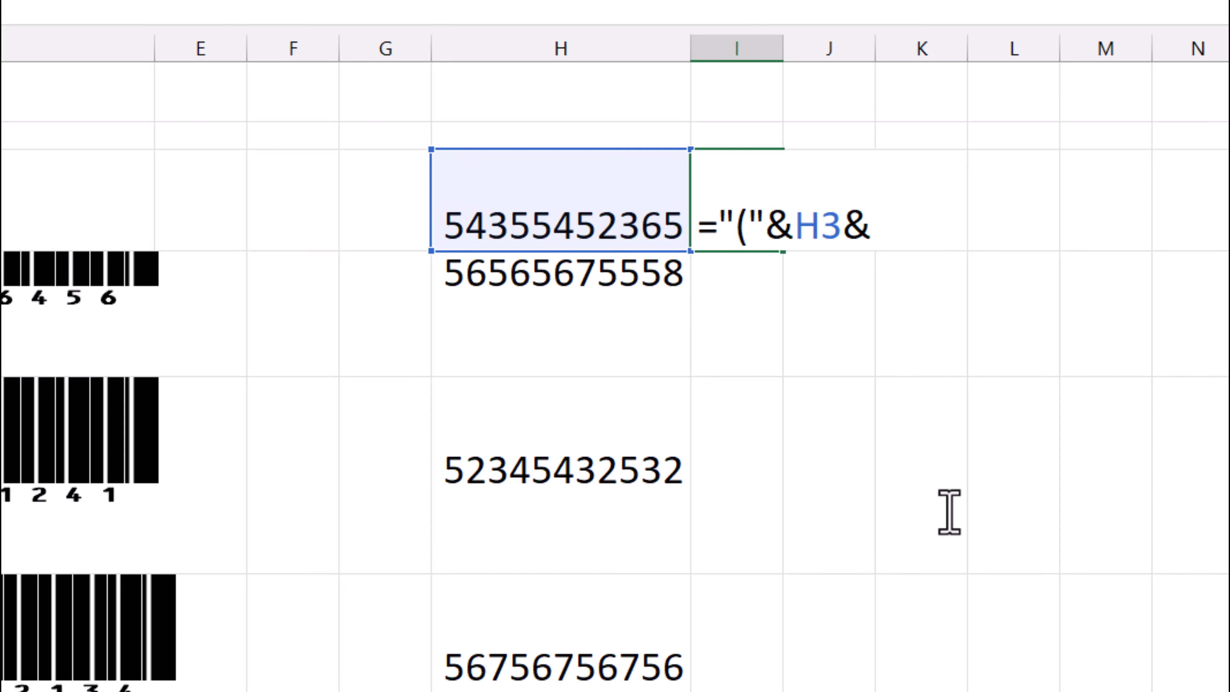
{"action": "type", "text": "\")"}
{"action": "type", "text": "\""}
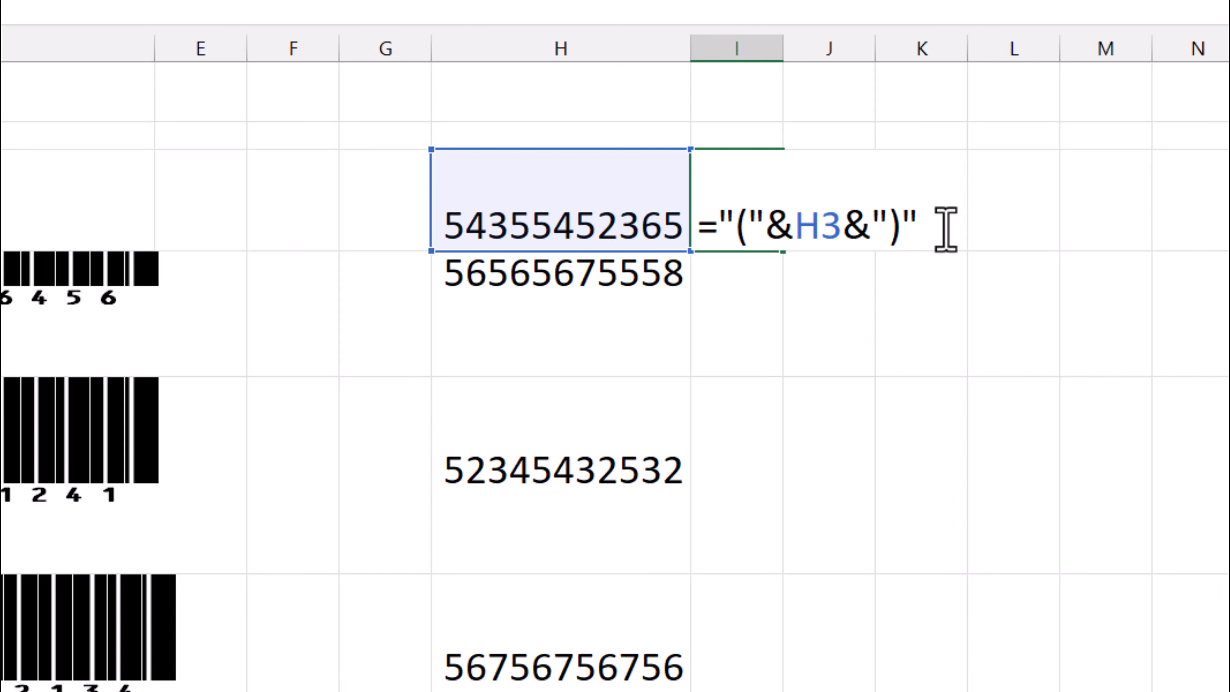
{"action": "key", "text": "Return"}
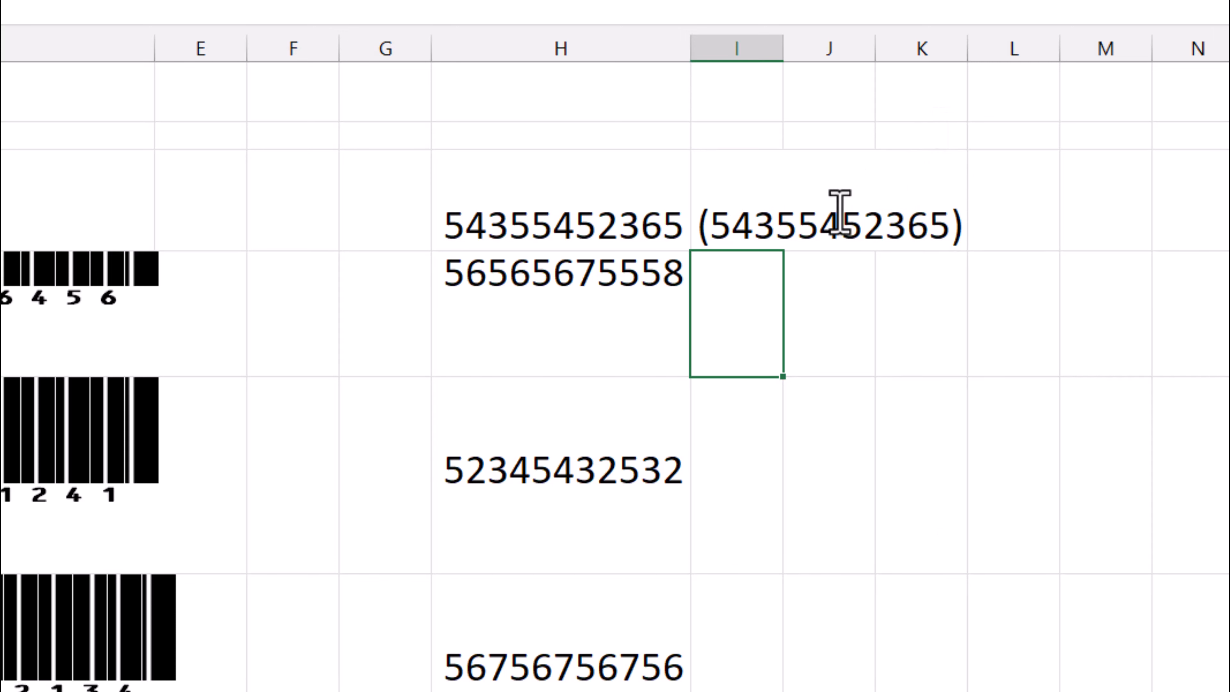
{"action": "left_click", "coordinate": [809, 221]}
Widen column I and fill the I3 parentheses formula down through I6.
{"action": "left_click", "coordinate": [937, 240]}
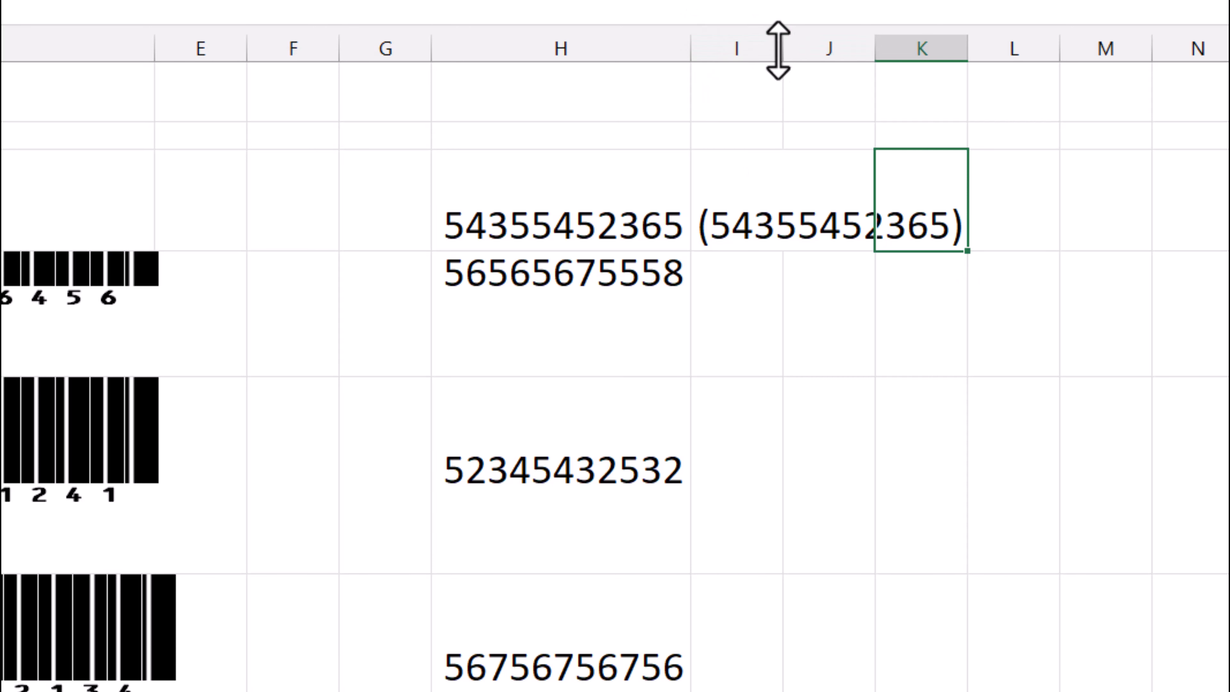
{"action": "left_click_drag", "start_coordinate": [778, 50], "coordinate": [1031, 50]}
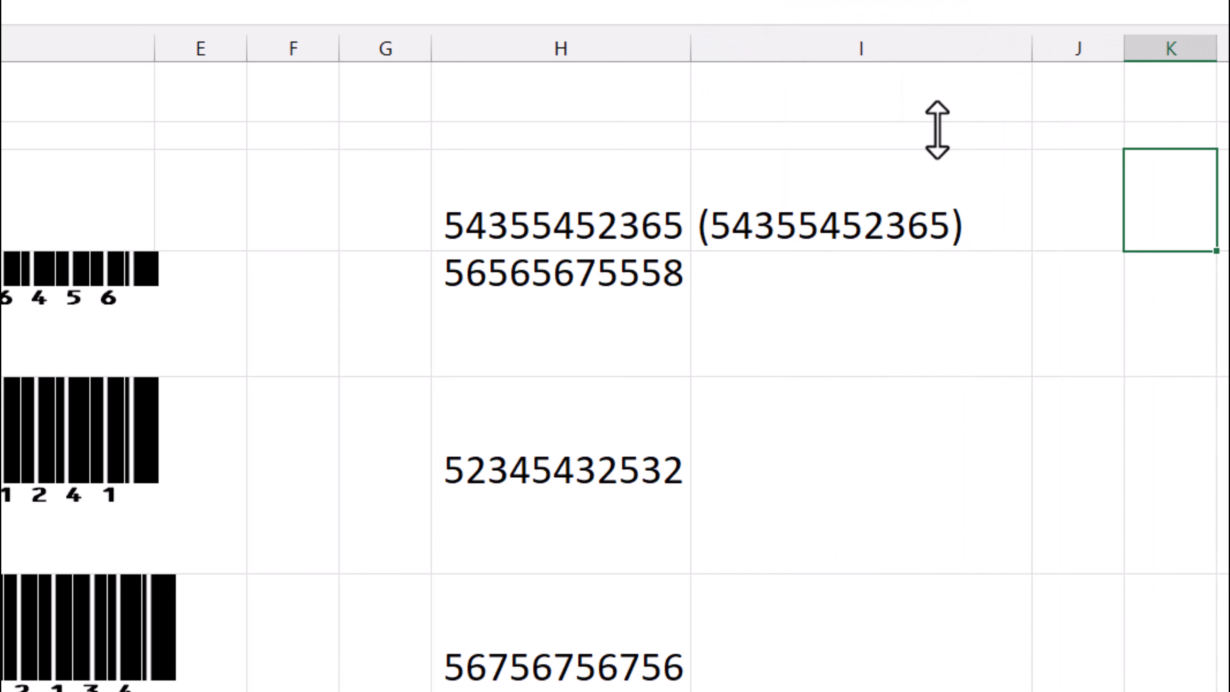
{"action": "left_click", "coordinate": [1020, 228]}
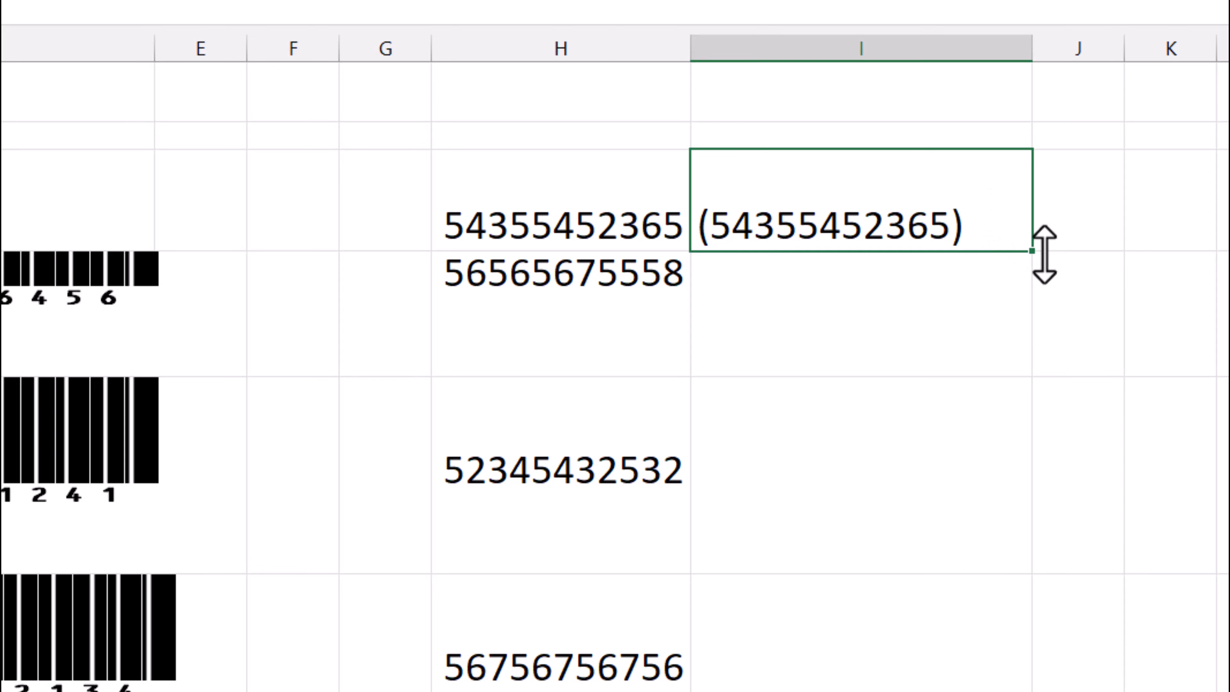
{"action": "left_click_drag", "start_coordinate": [1024, 256], "coordinate": [1012, 665]}
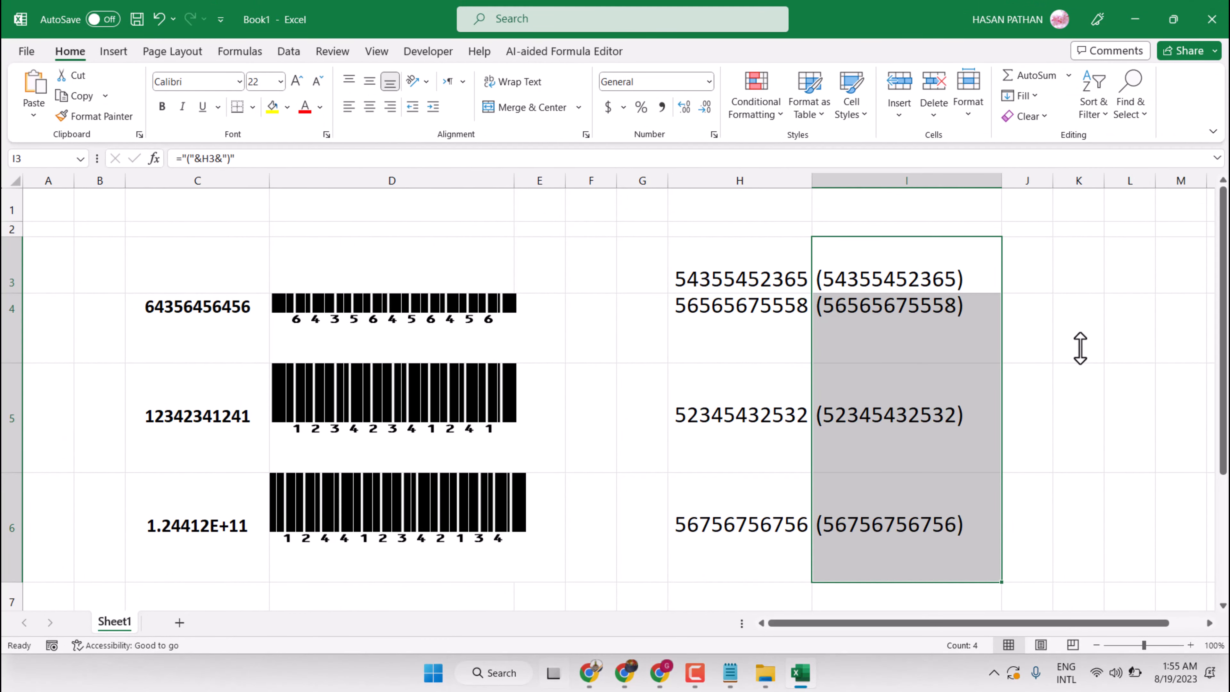
{"action": "left_click", "coordinate": [1080, 344]}
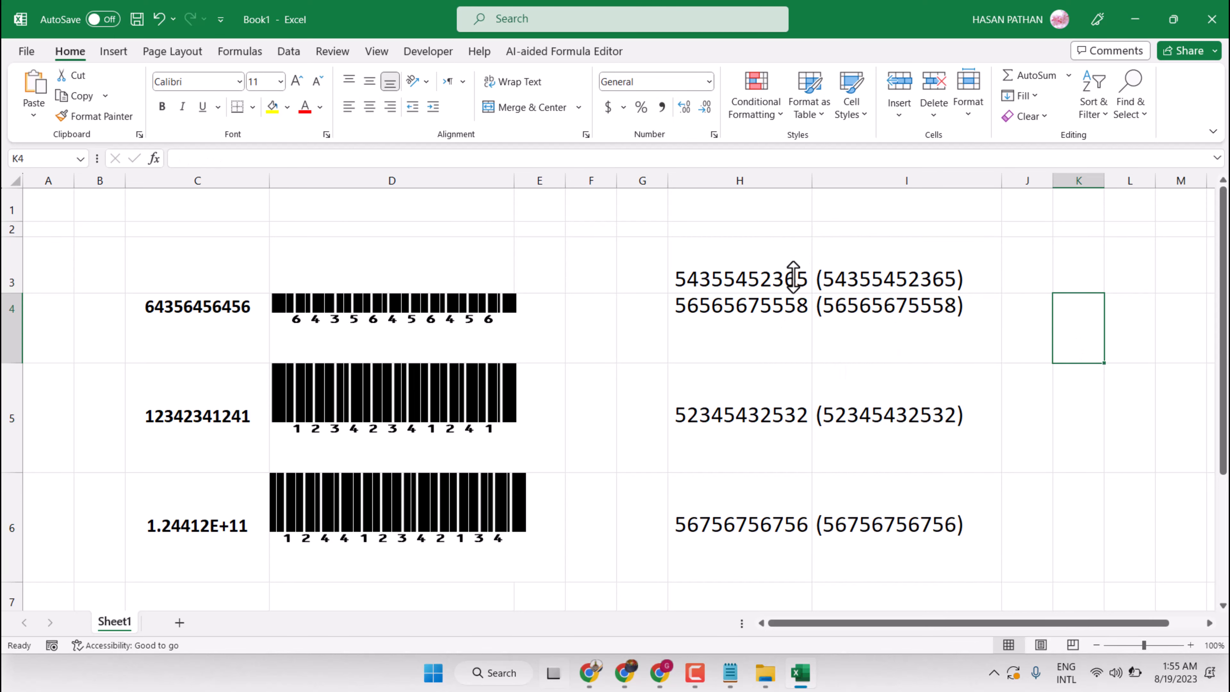
Download the free IDAutomation Code 39 font zip and open it from Chrome's downloads.
{"action": "left_click", "coordinate": [659, 671]}
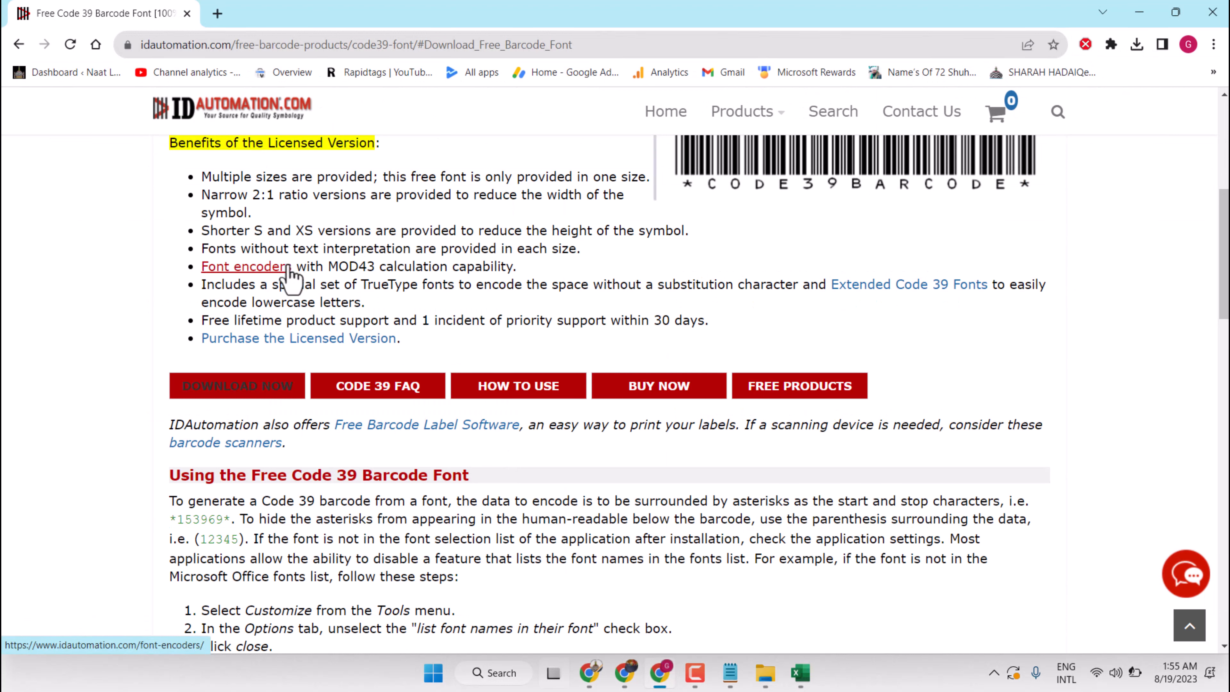
{"action": "scroll", "coordinate": [233, 510], "scroll_direction": "up", "scroll_amount": 2}
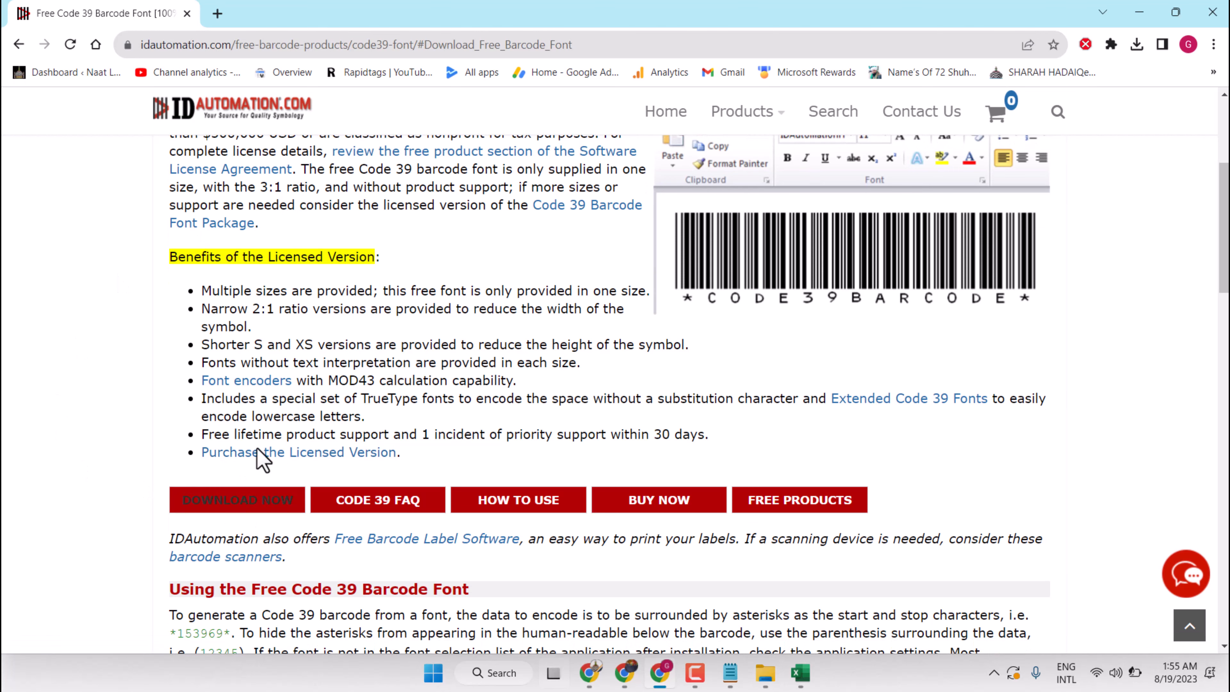
{"action": "left_click", "coordinate": [237, 500]}
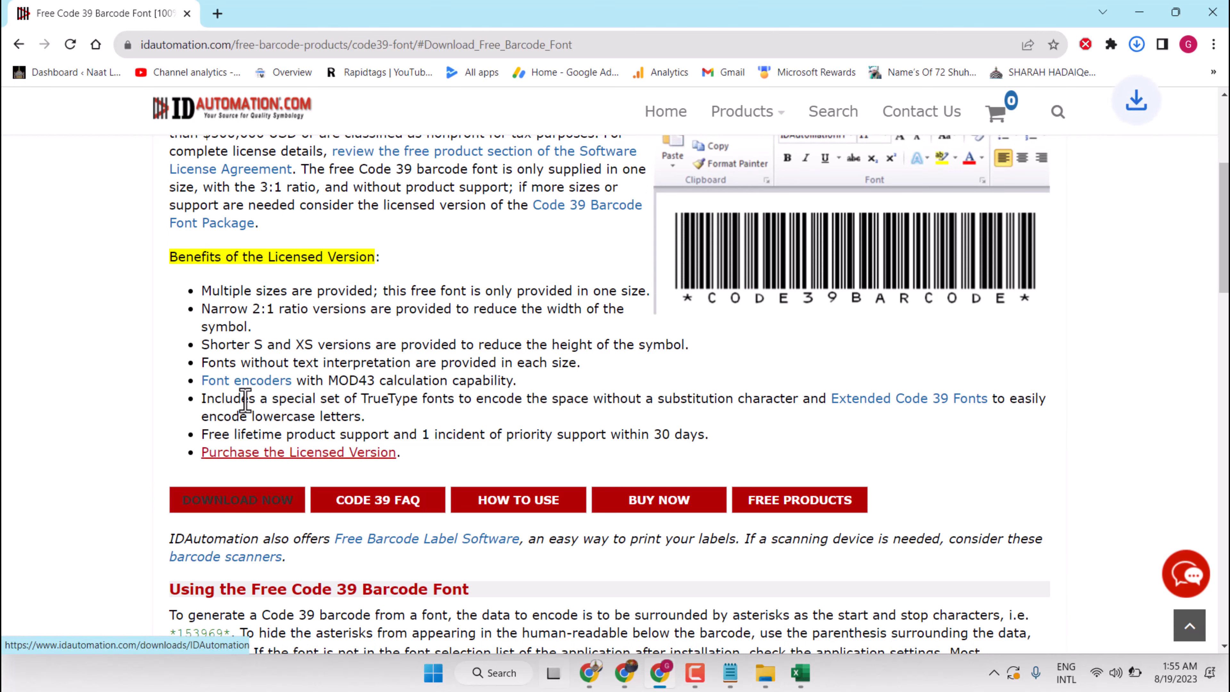
{"action": "scroll", "coordinate": [247, 406], "scroll_direction": "up", "scroll_amount": 5}
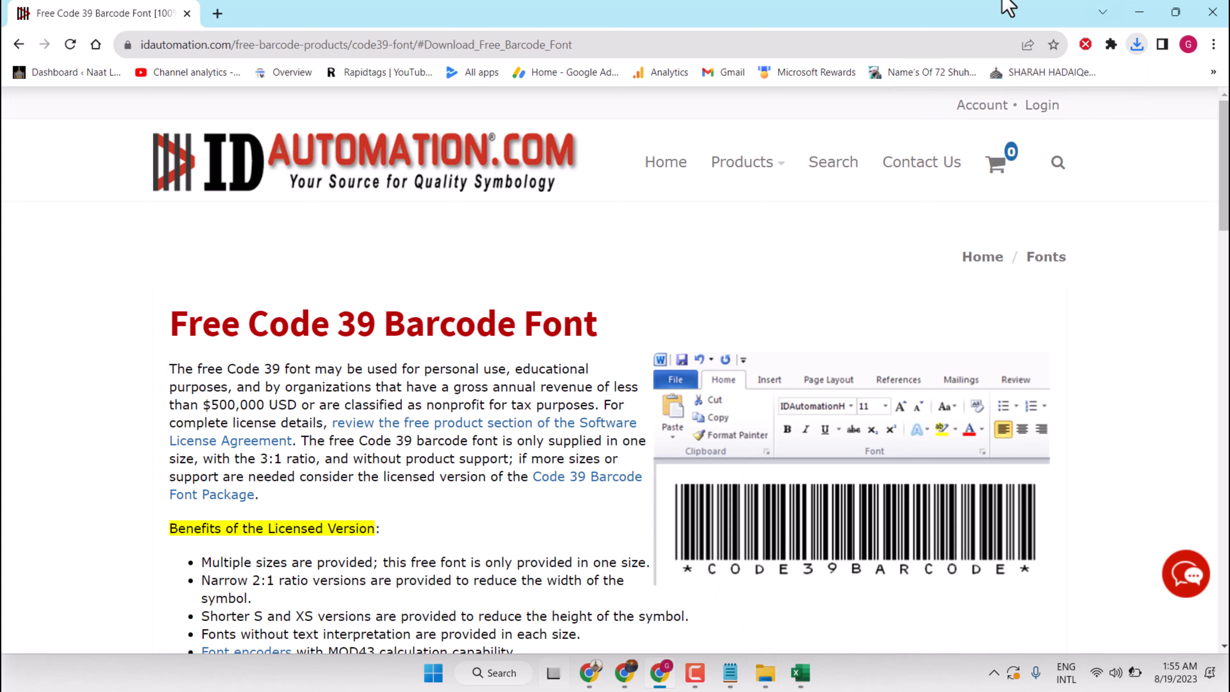
{"action": "left_click", "coordinate": [1137, 47]}
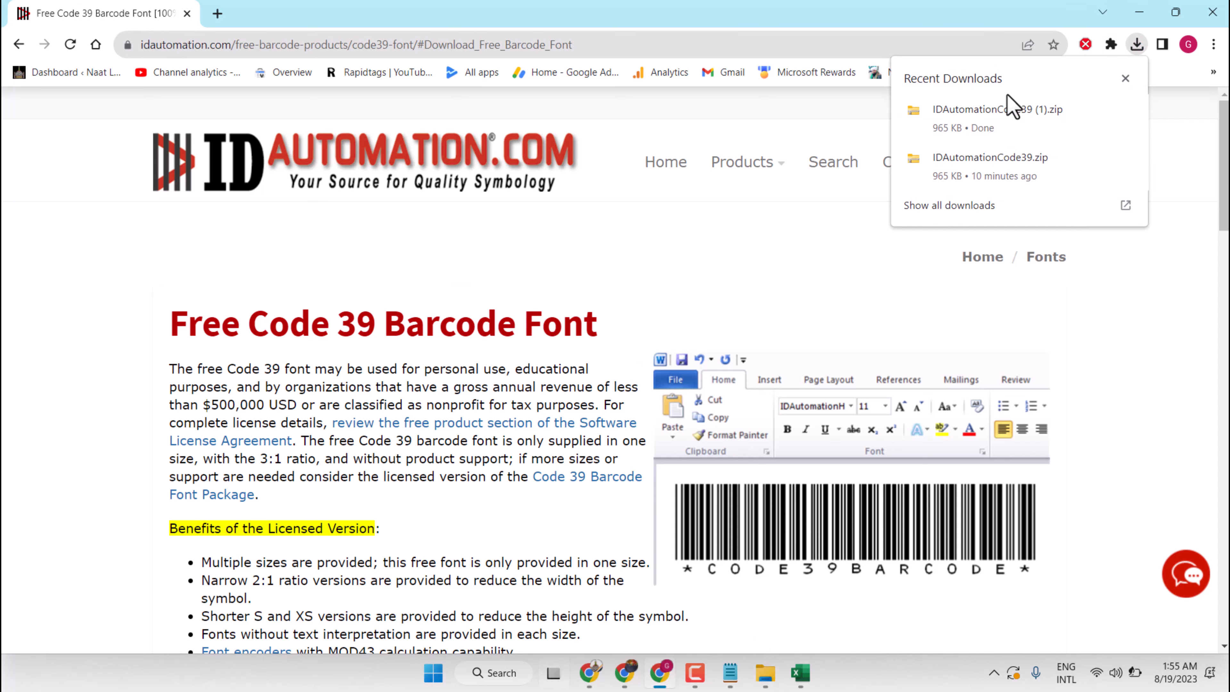
{"action": "left_click", "coordinate": [953, 110]}
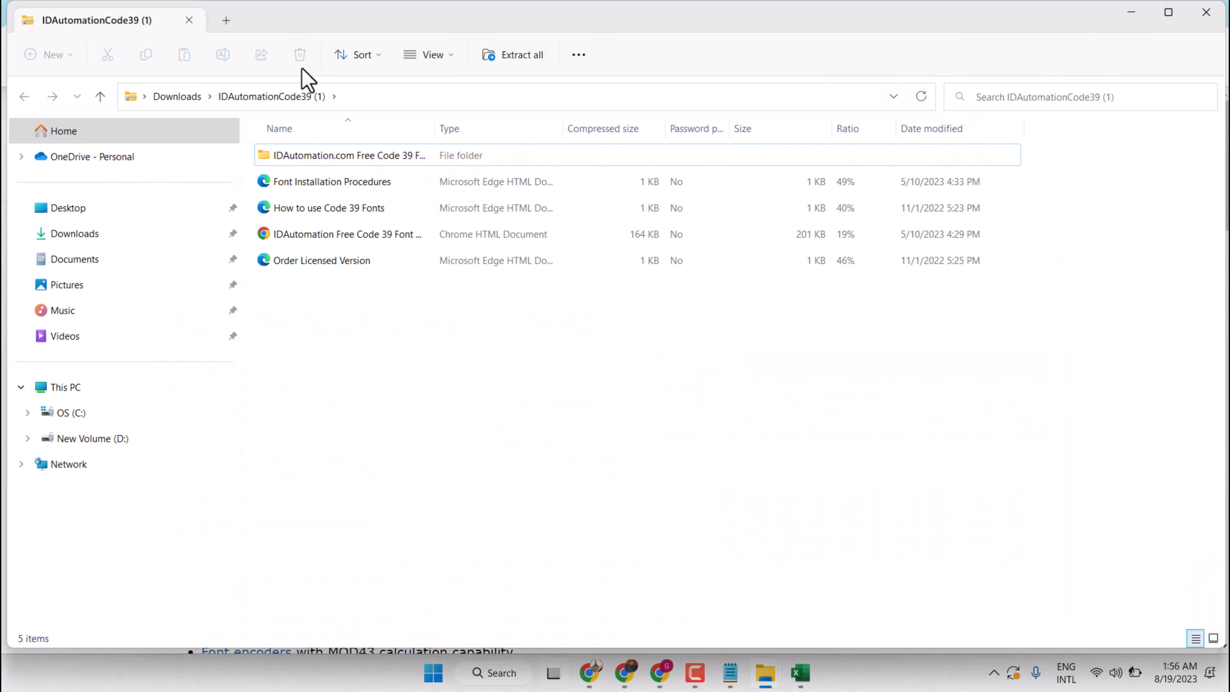
Open the IDAutomationHC39M Free Version TrueType file inside the IDAutomation.com Free Code 39 Font folder.
{"action": "left_click", "coordinate": [263, 160]}
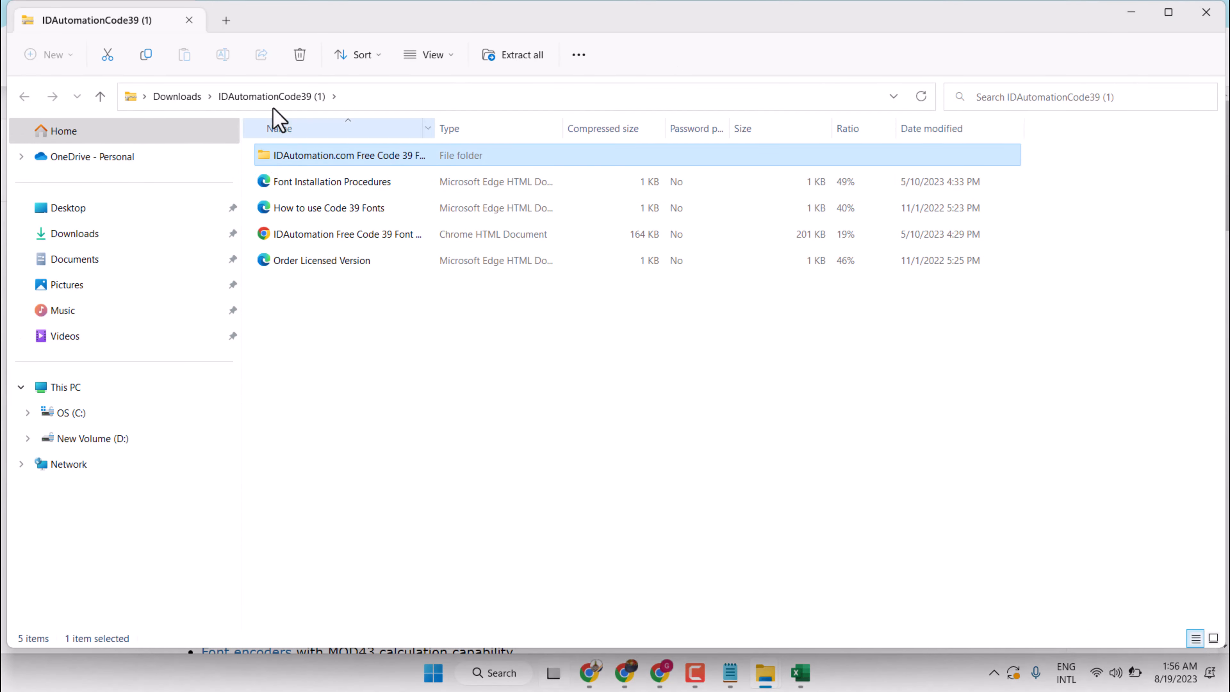
{"action": "double_click", "coordinate": [263, 162]}
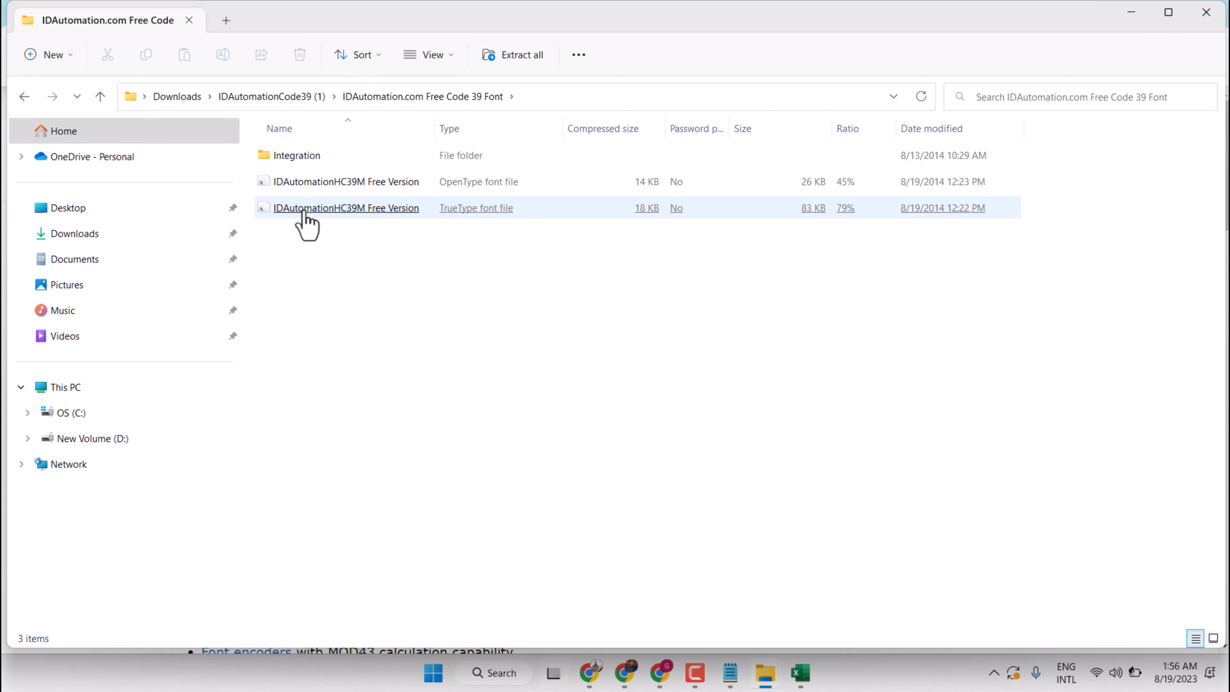
{"action": "left_click", "coordinate": [308, 209]}
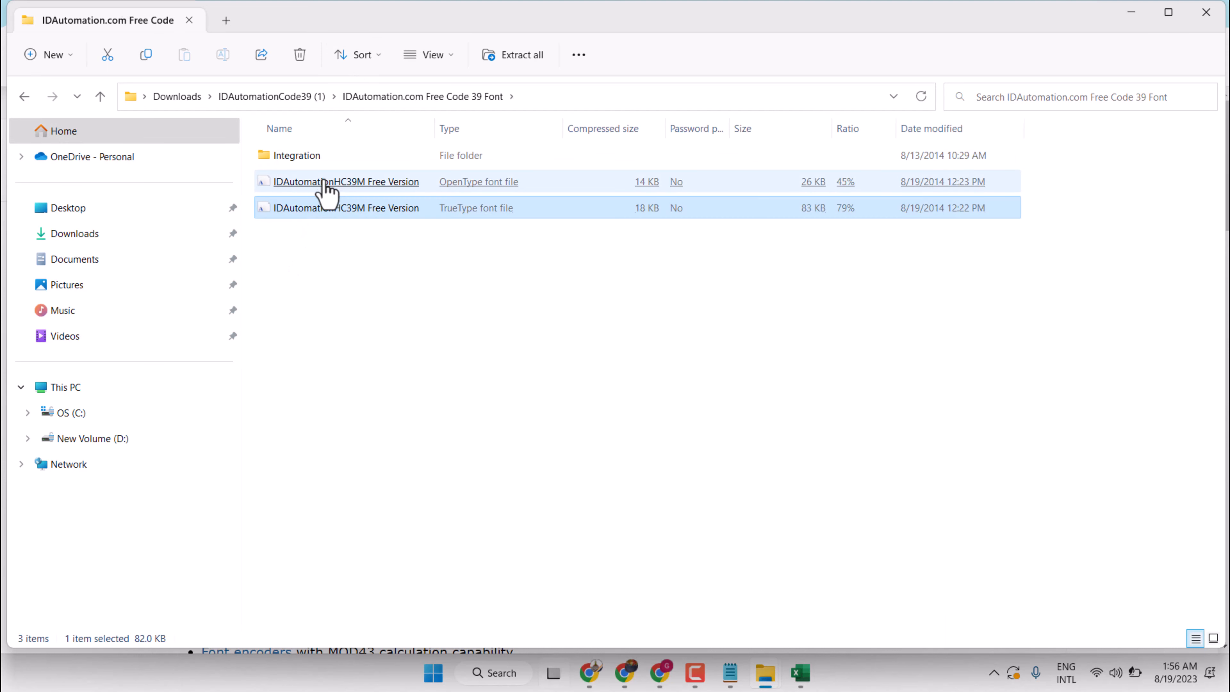
{"action": "right_click", "coordinate": [347, 214]}
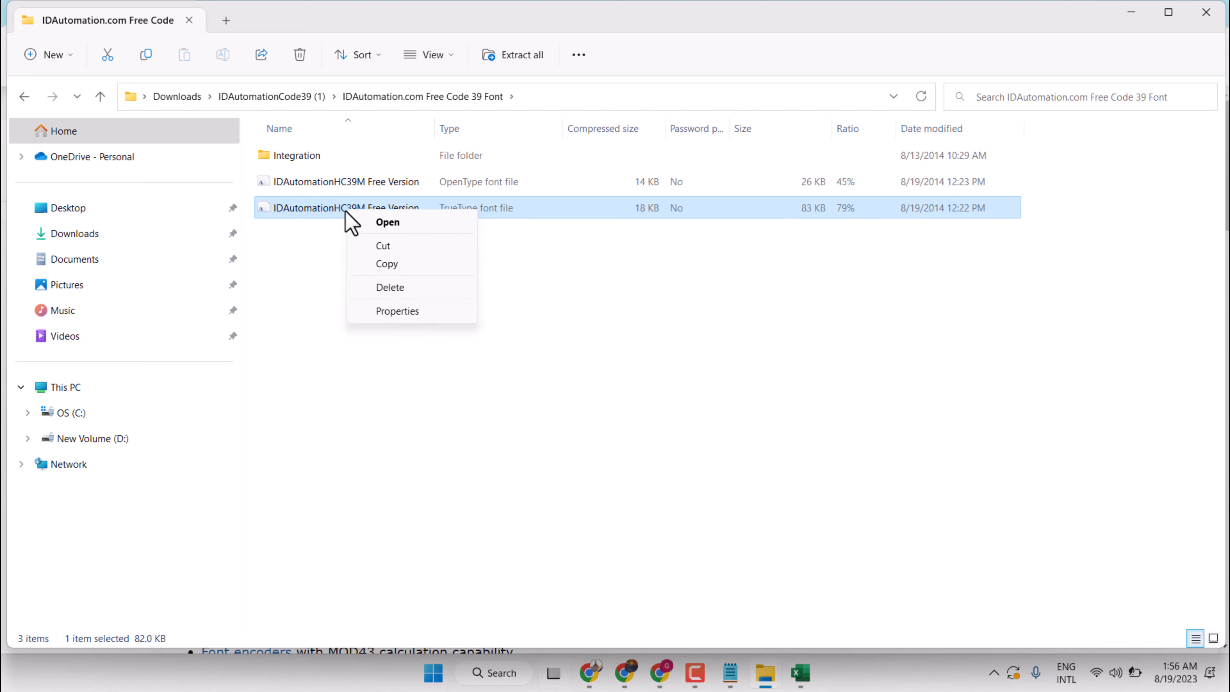
{"action": "left_click", "coordinate": [298, 214]}
{"action": "double_click", "coordinate": [299, 214]}
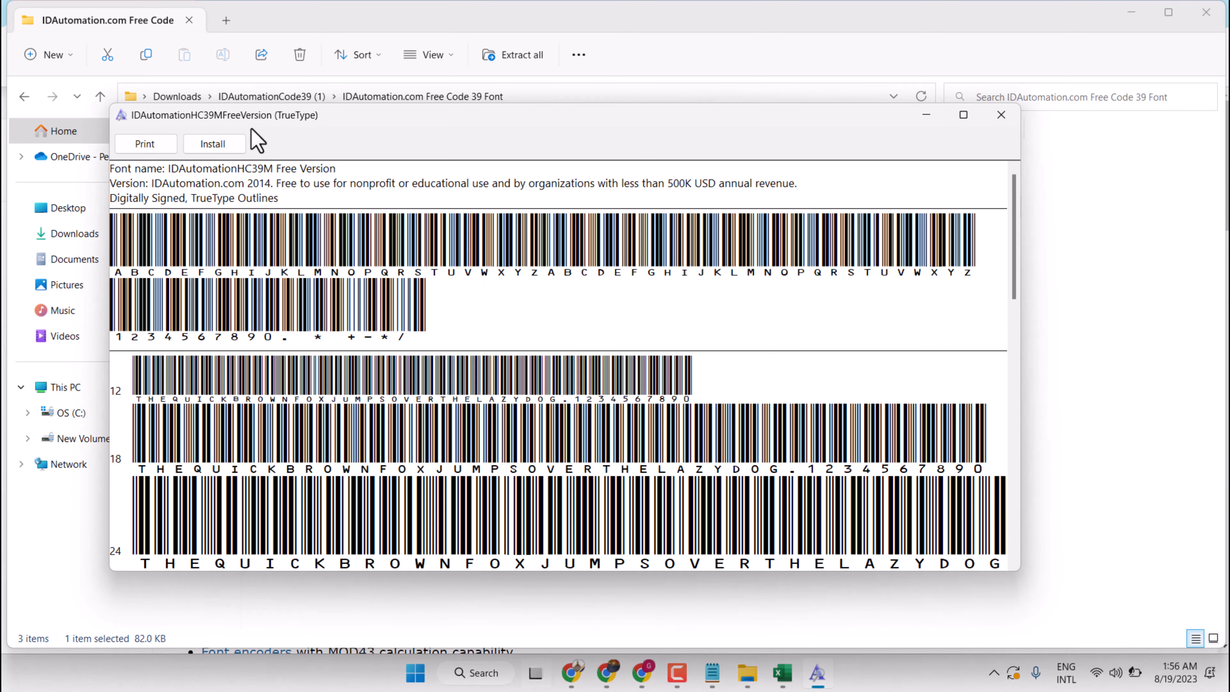
Install the IDAutomationHC39M font, replacing the existing copy, and return to the Excel sheet.
{"action": "left_click", "coordinate": [213, 143]}
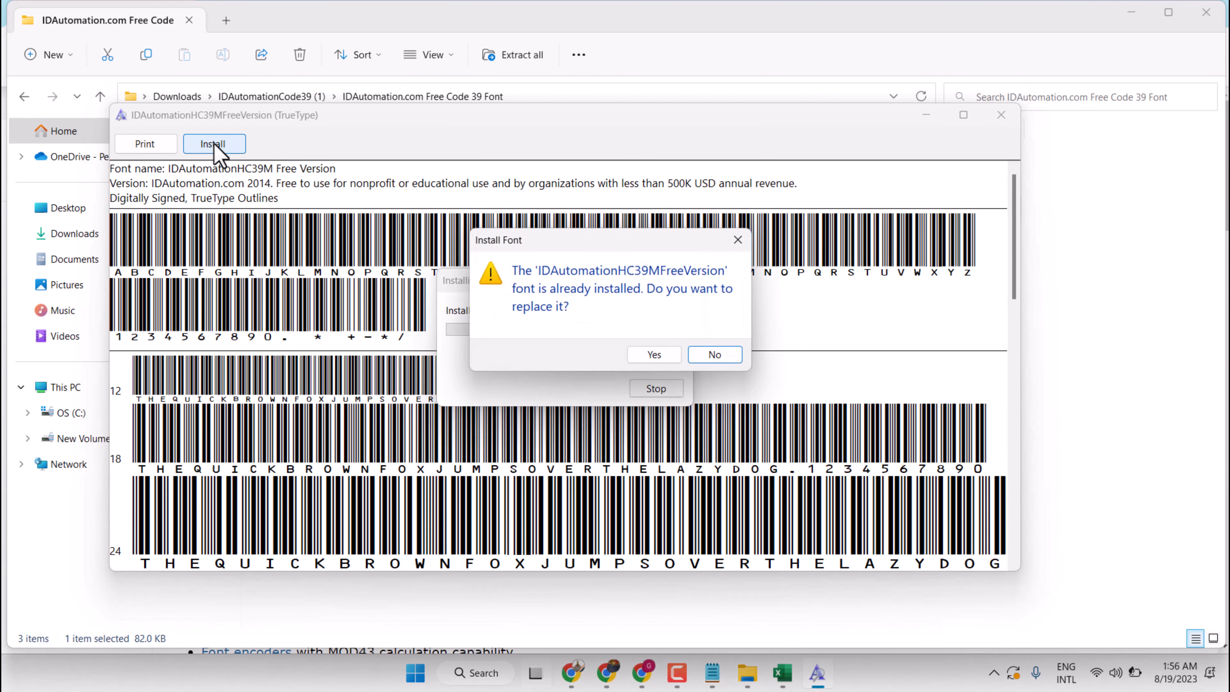
{"action": "left_click", "coordinate": [654, 355]}
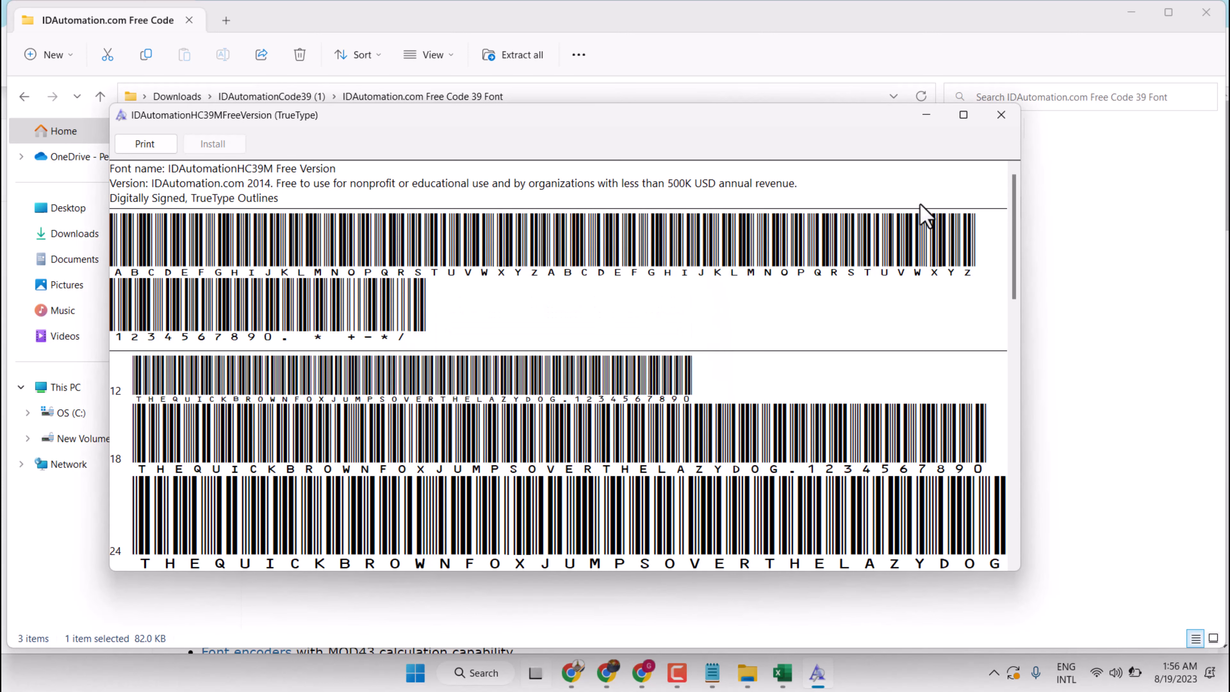
{"action": "left_click", "coordinate": [1005, 121]}
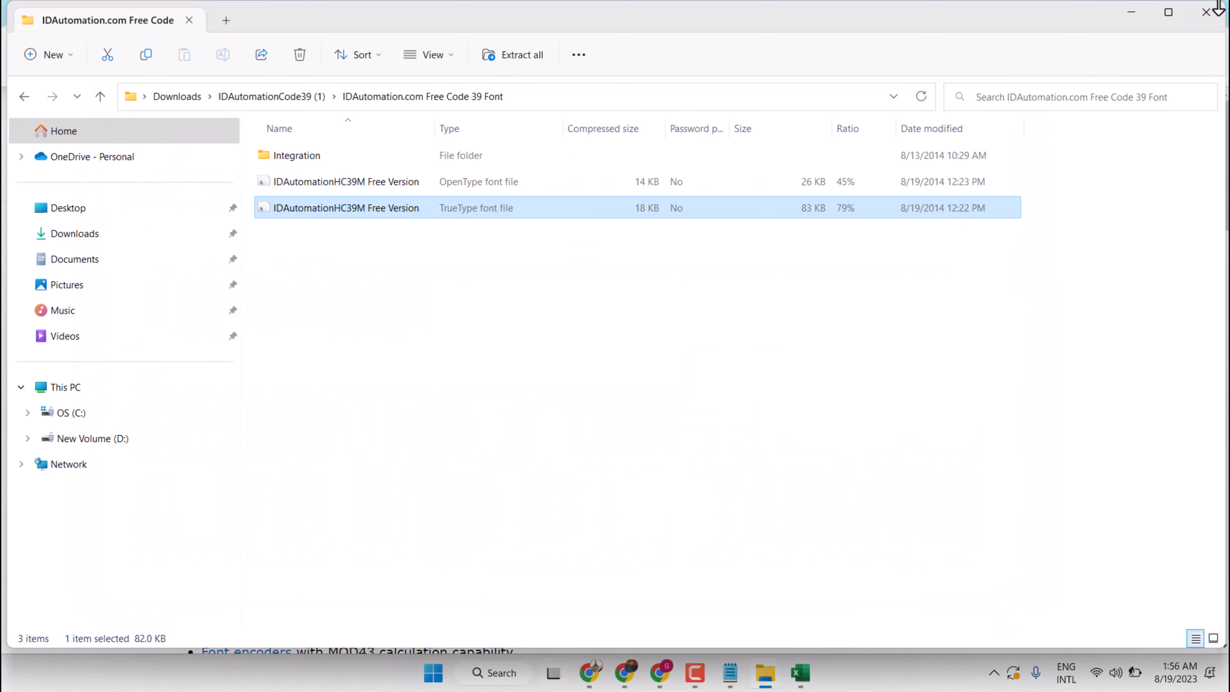
{"action": "left_click", "coordinate": [1214, 11]}
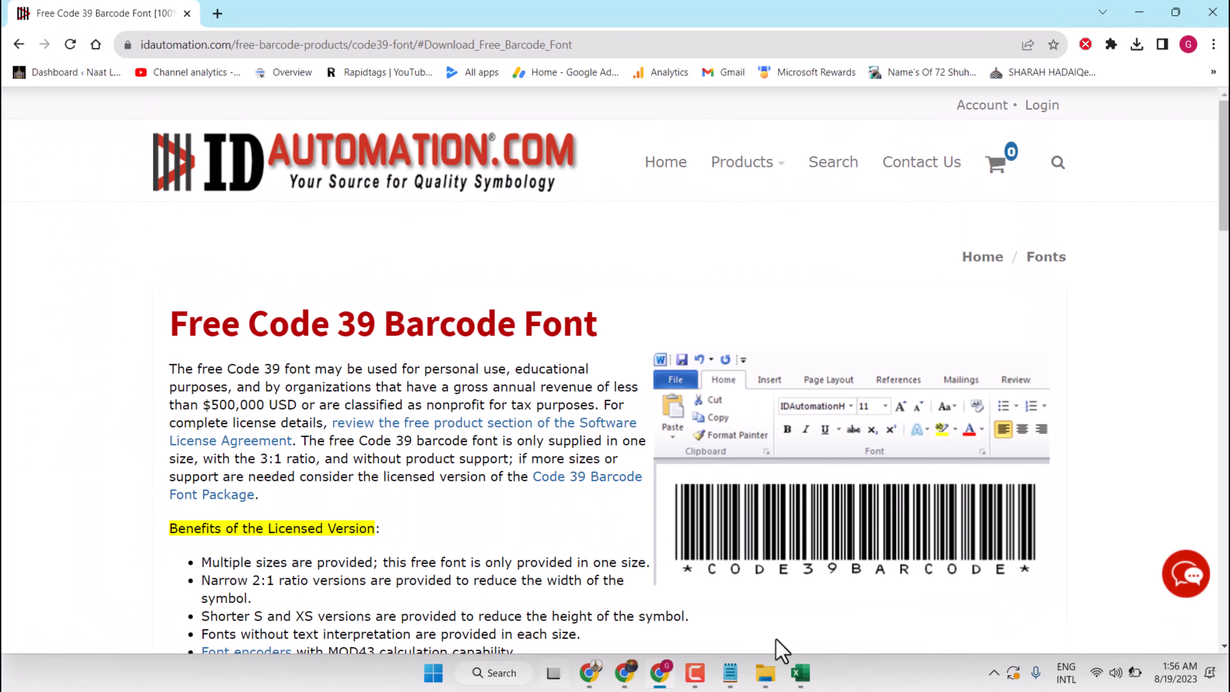
{"action": "left_click", "coordinate": [800, 673]}
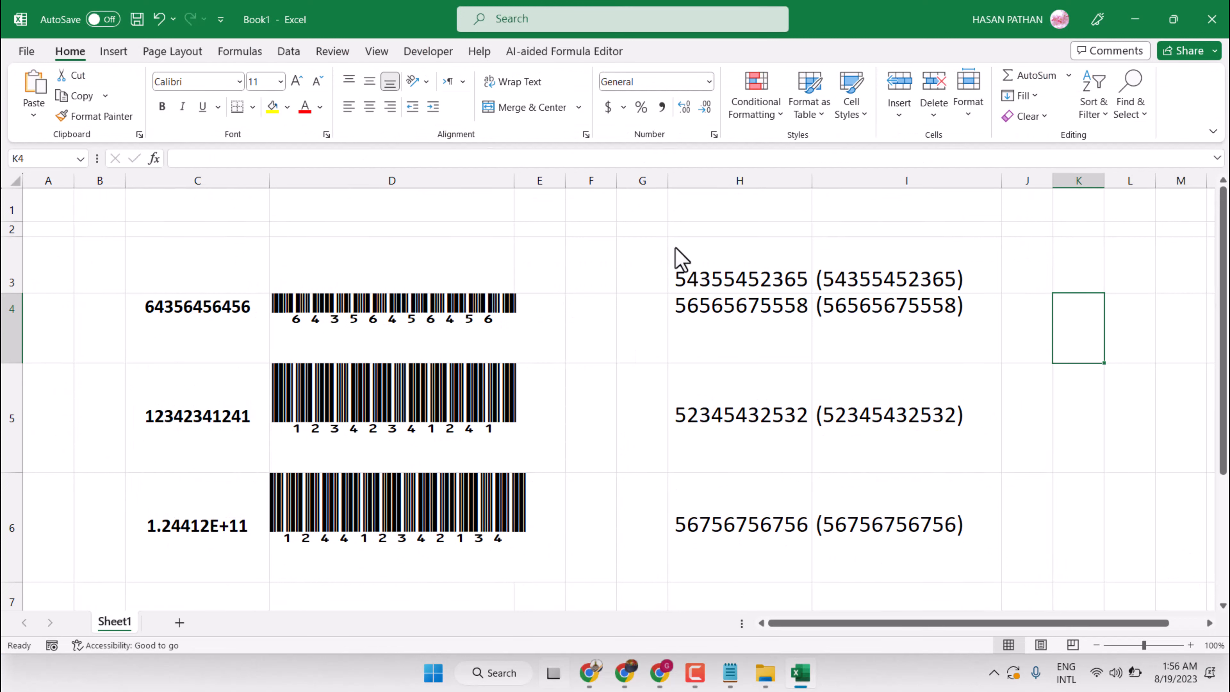
{"action": "left_click_drag", "start_coordinate": [676, 250], "coordinate": [901, 489]}
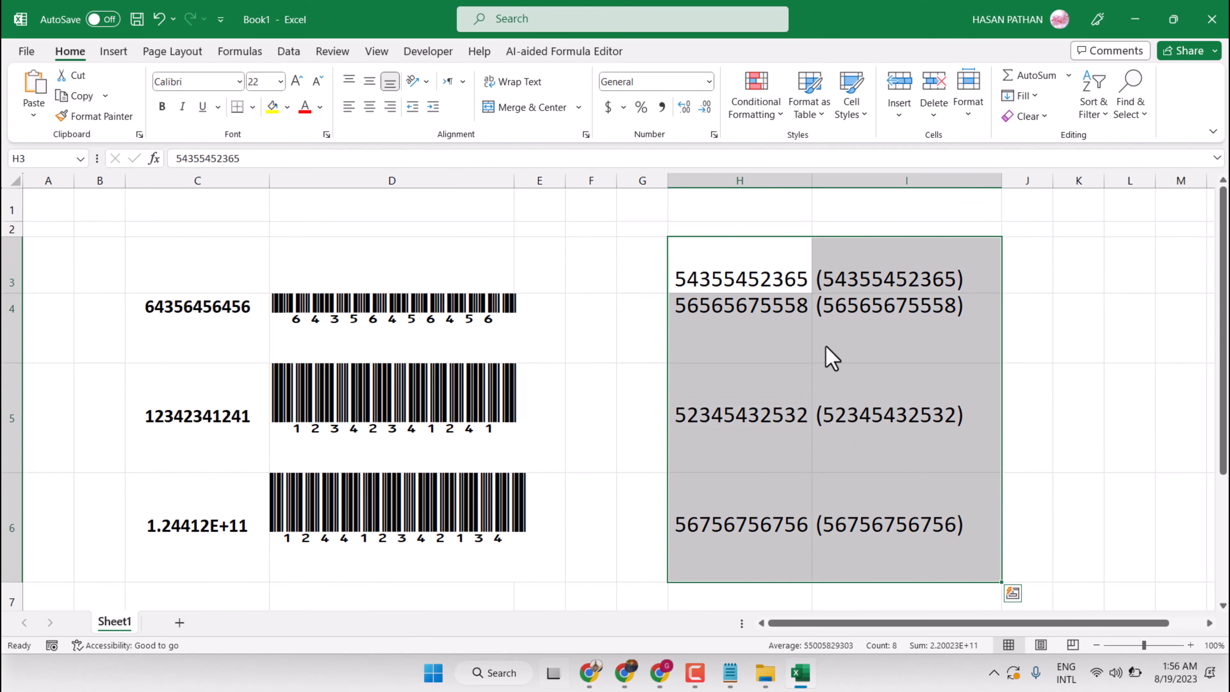
Apply the IDAutomationHC39M Free Version font to H3:I6 so the values display as barcodes.
{"action": "left_click", "coordinate": [239, 82]}
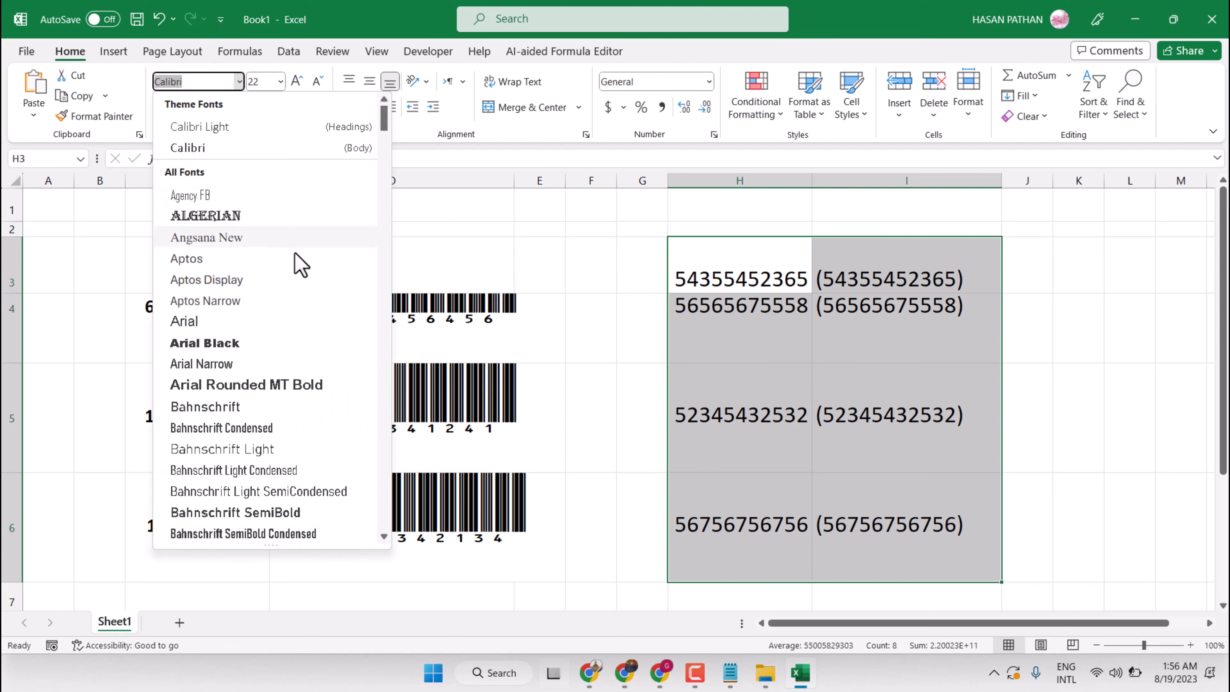
{"action": "scroll", "coordinate": [295, 273], "scroll_direction": "down", "scroll_amount": 5}
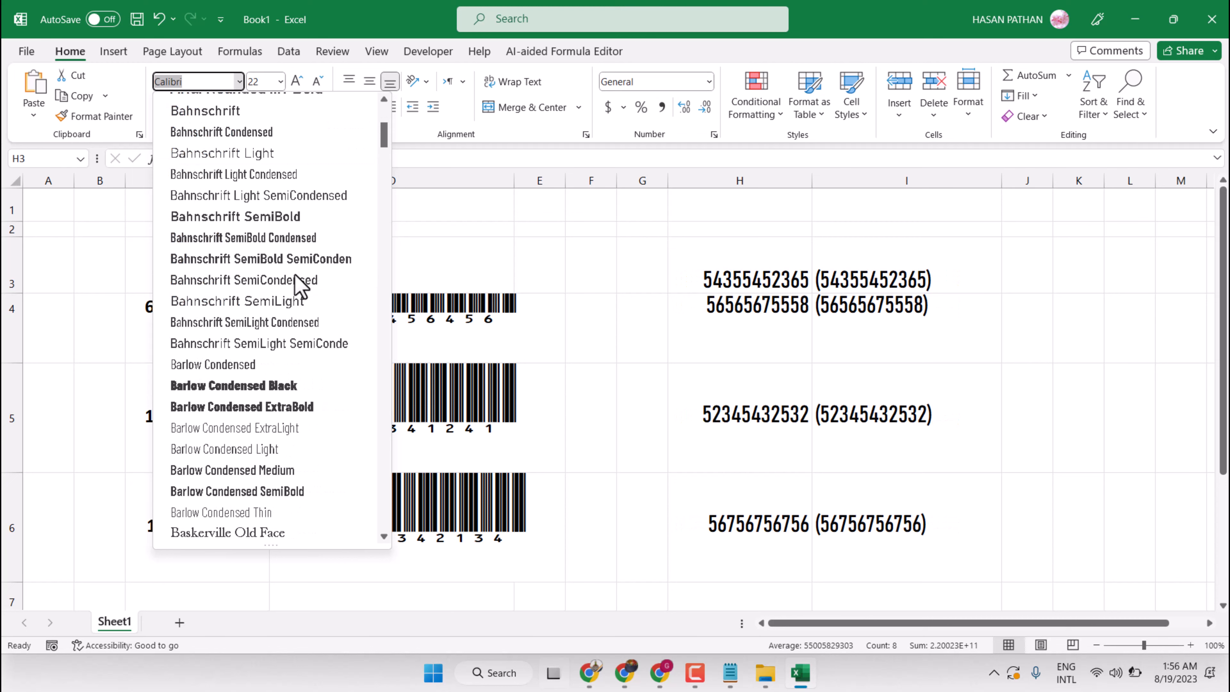
{"action": "scroll", "coordinate": [295, 274], "scroll_direction": "down", "scroll_amount": 5}
{"action": "scroll", "coordinate": [300, 286], "scroll_direction": "down", "scroll_amount": 5}
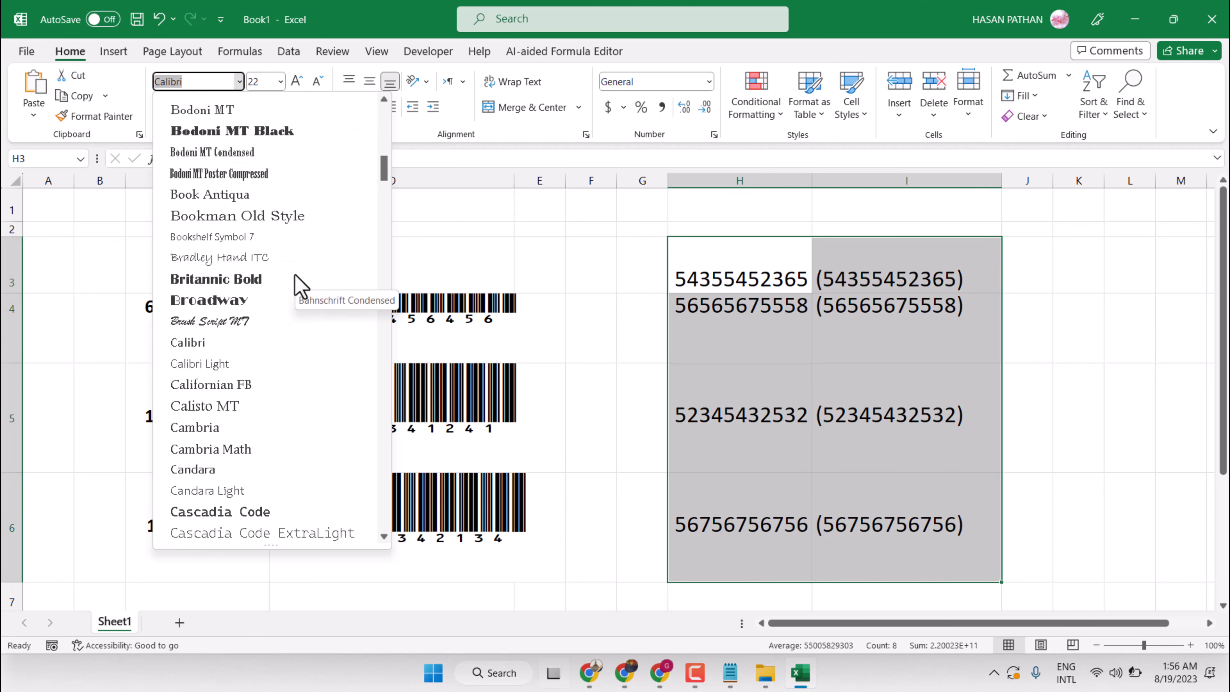
{"action": "scroll", "coordinate": [300, 286], "scroll_direction": "down", "scroll_amount": 20}
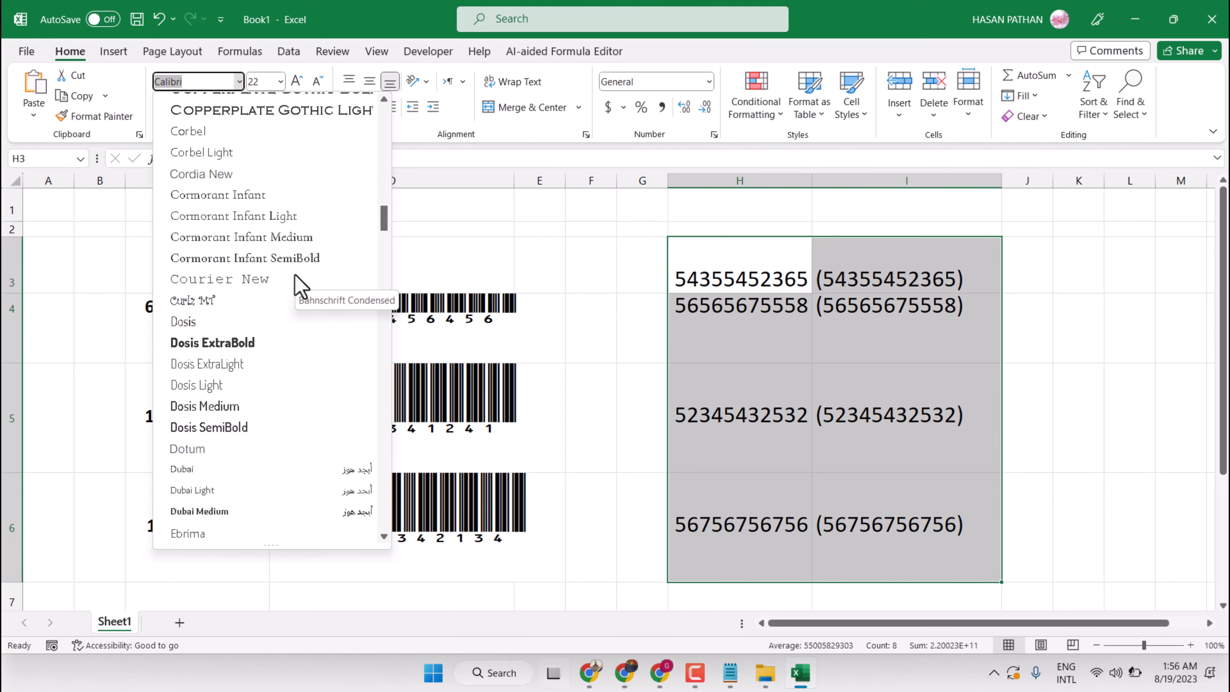
{"action": "scroll", "coordinate": [300, 285], "scroll_direction": "down", "scroll_amount": 10}
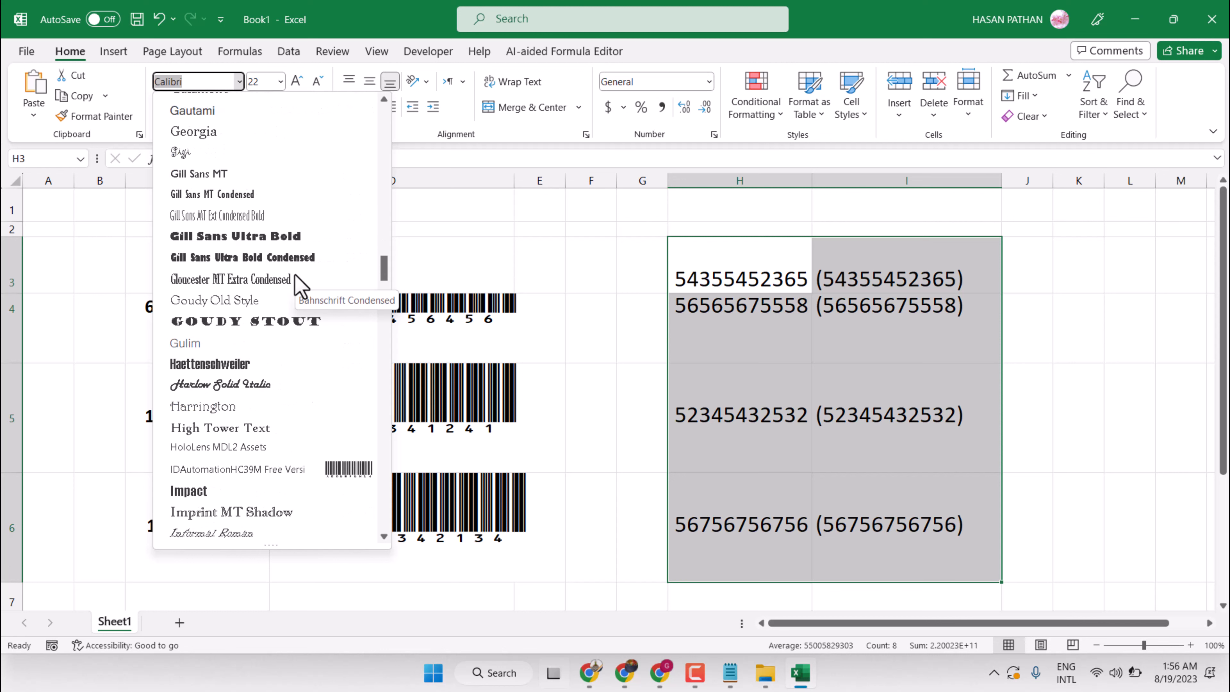
{"action": "scroll", "coordinate": [299, 286], "scroll_direction": "down", "scroll_amount": 2}
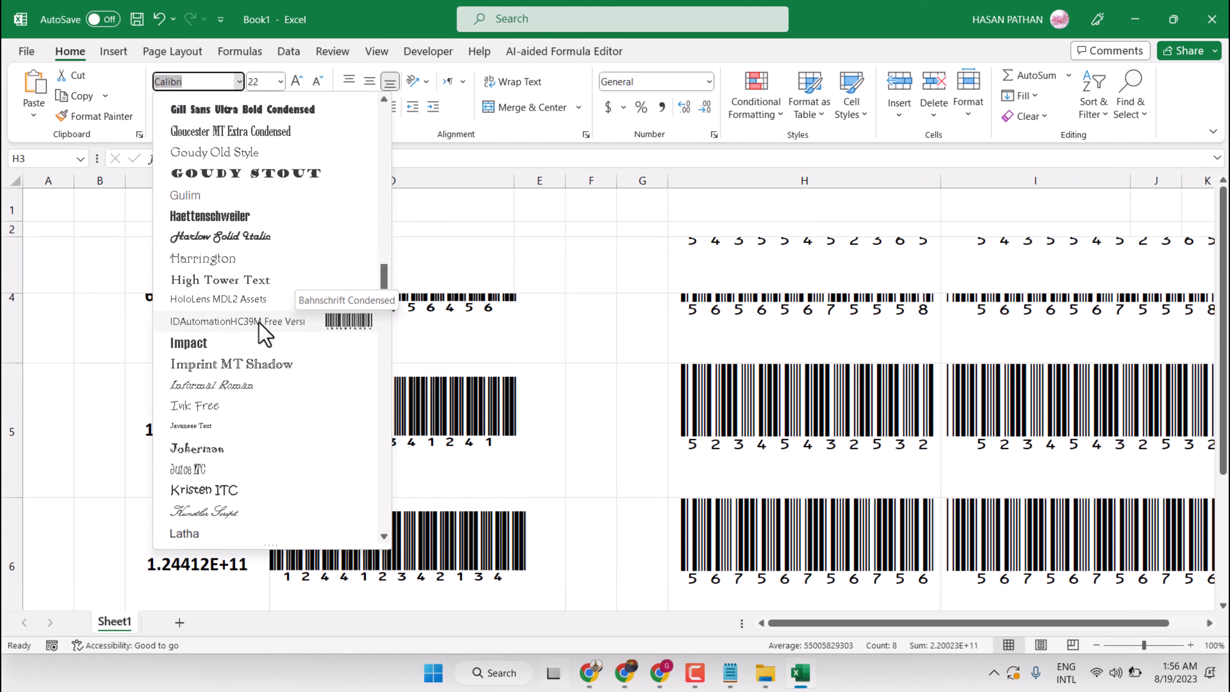
{"action": "left_click", "coordinate": [238, 321]}
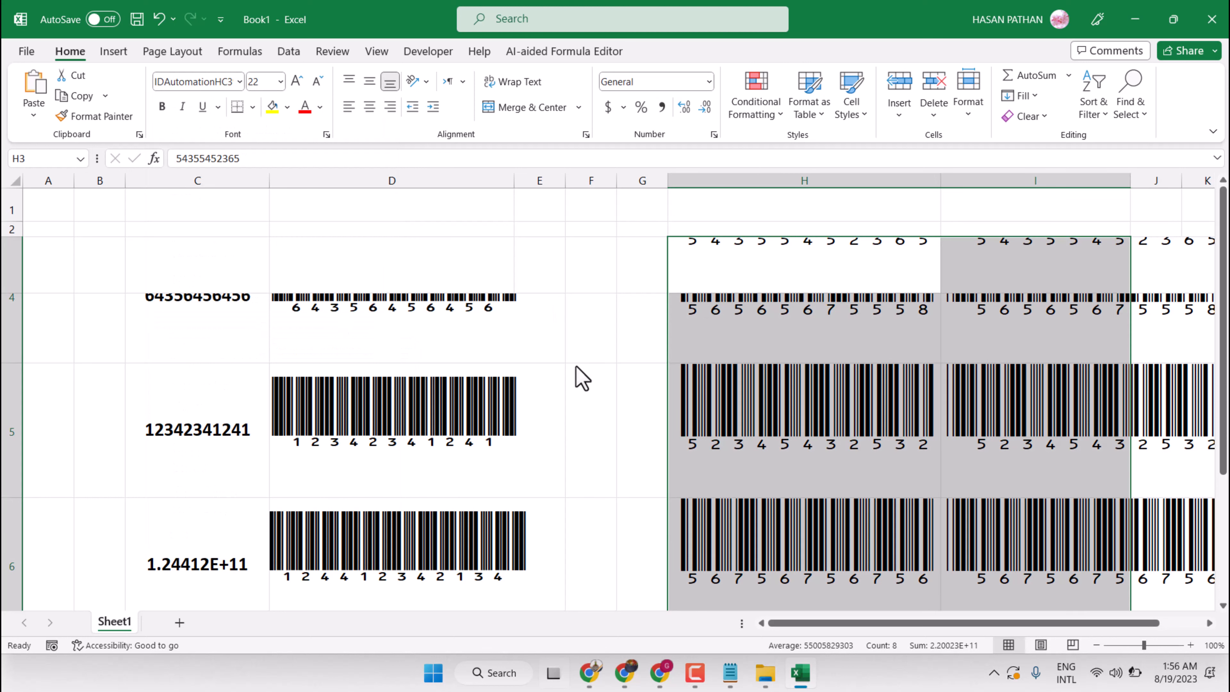
{"action": "left_click_drag", "start_coordinate": [895, 624], "coordinate": [987, 636]}
{"action": "left_click", "coordinate": [887, 529]}
{"action": "left_click", "coordinate": [681, 385]}
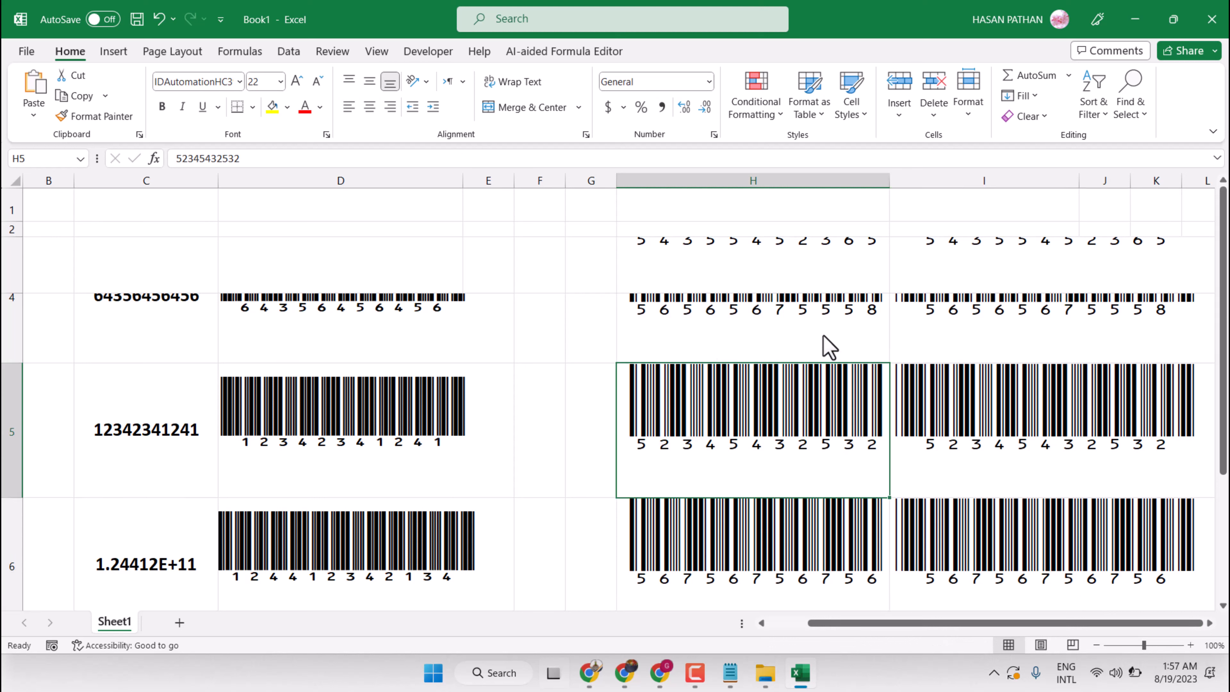
Undo the barcode font on H3:I6, then apply IDAutomationHC39M to I3:I6 only.
{"action": "left_click", "coordinate": [157, 22]}
{"action": "left_click", "coordinate": [874, 305]}
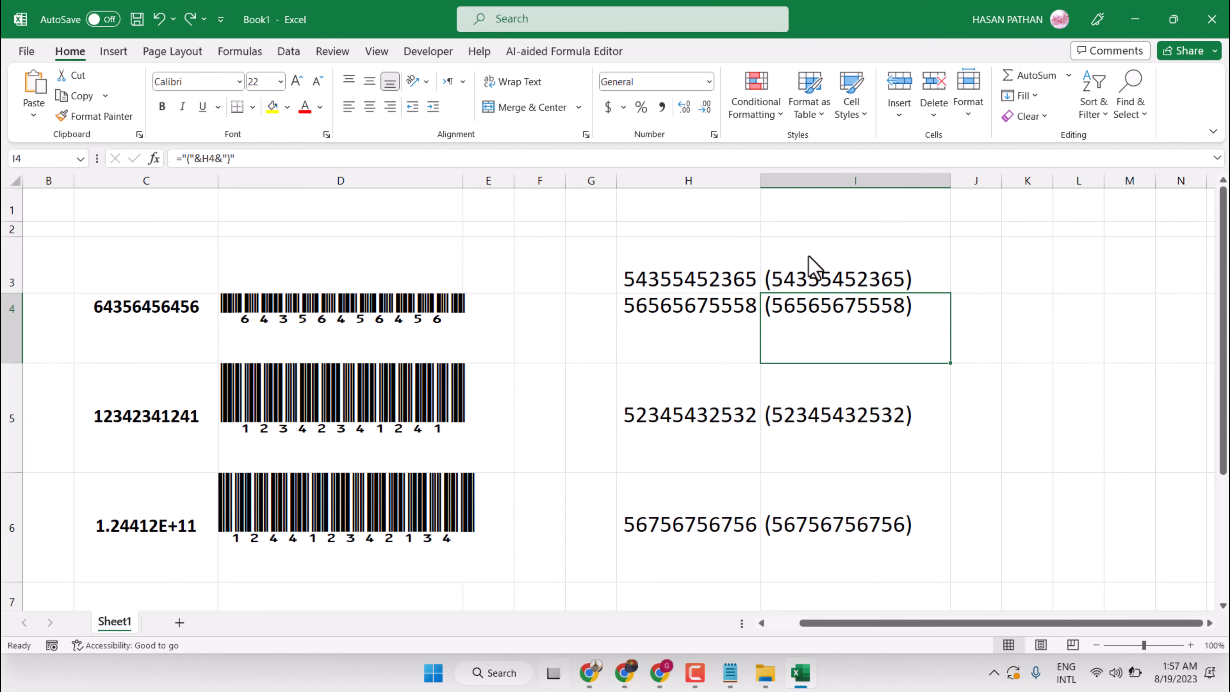
{"action": "left_click_drag", "start_coordinate": [796, 261], "coordinate": [920, 503]}
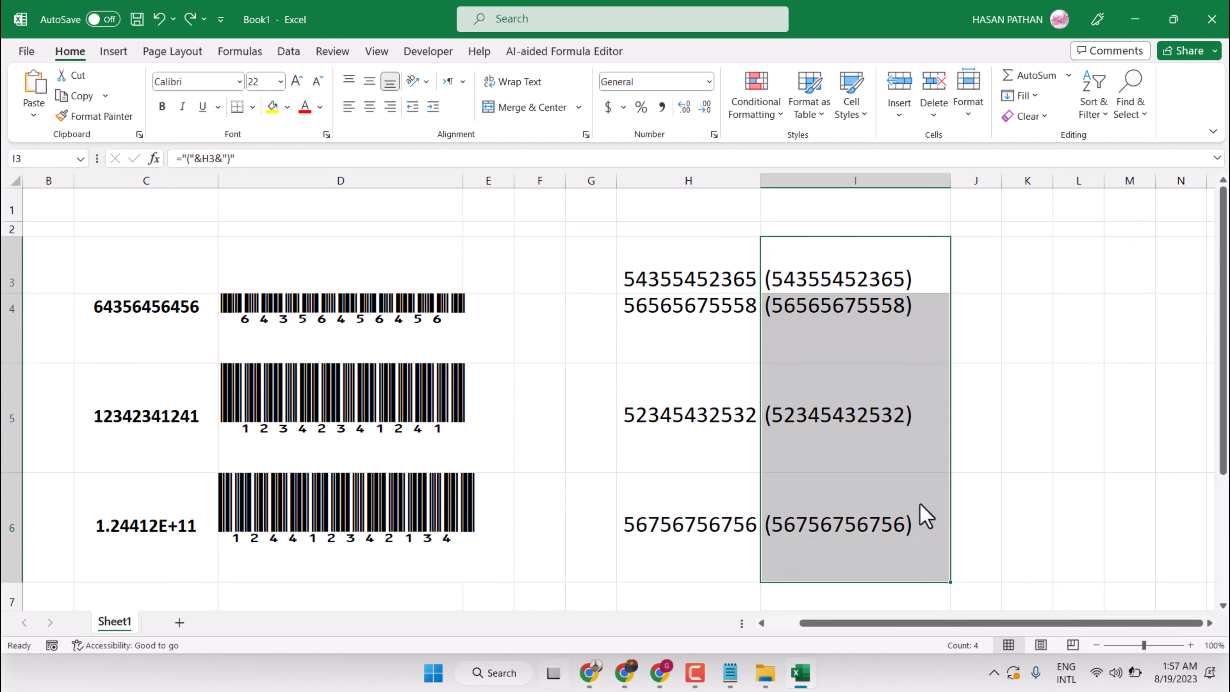
{"action": "left_click", "coordinate": [239, 81]}
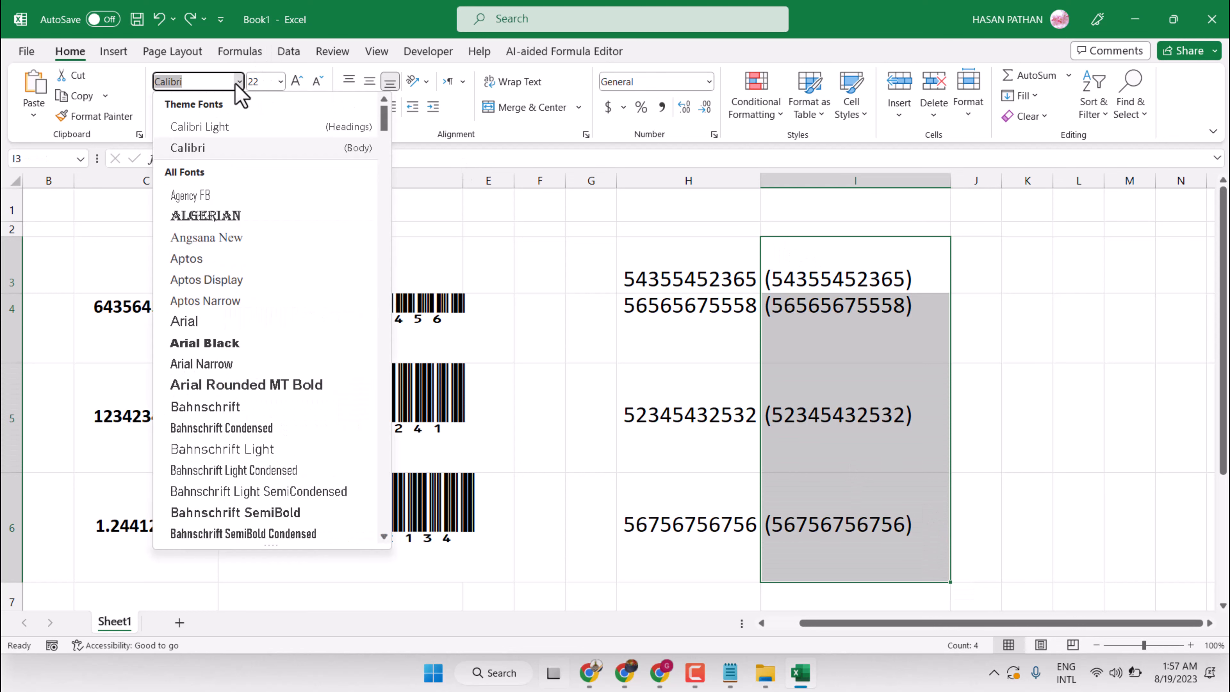
{"action": "scroll", "coordinate": [295, 368], "scroll_direction": "down", "scroll_amount": 7}
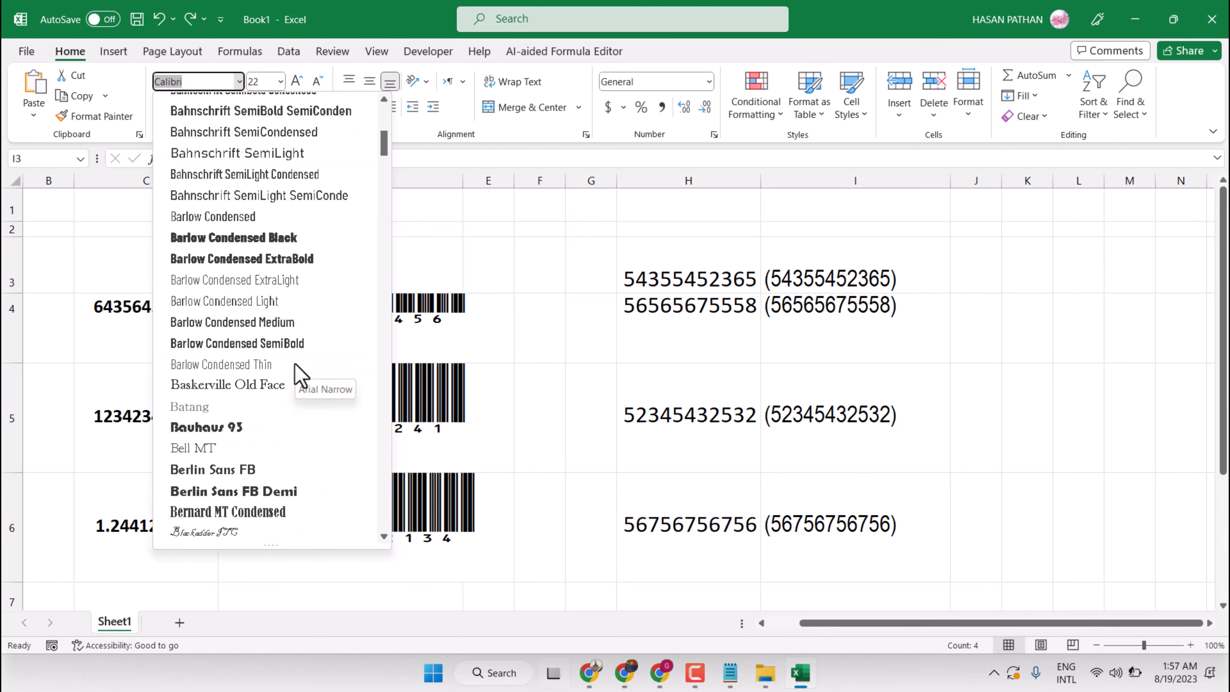
{"action": "type", "text": "IDAutomationHC3"}
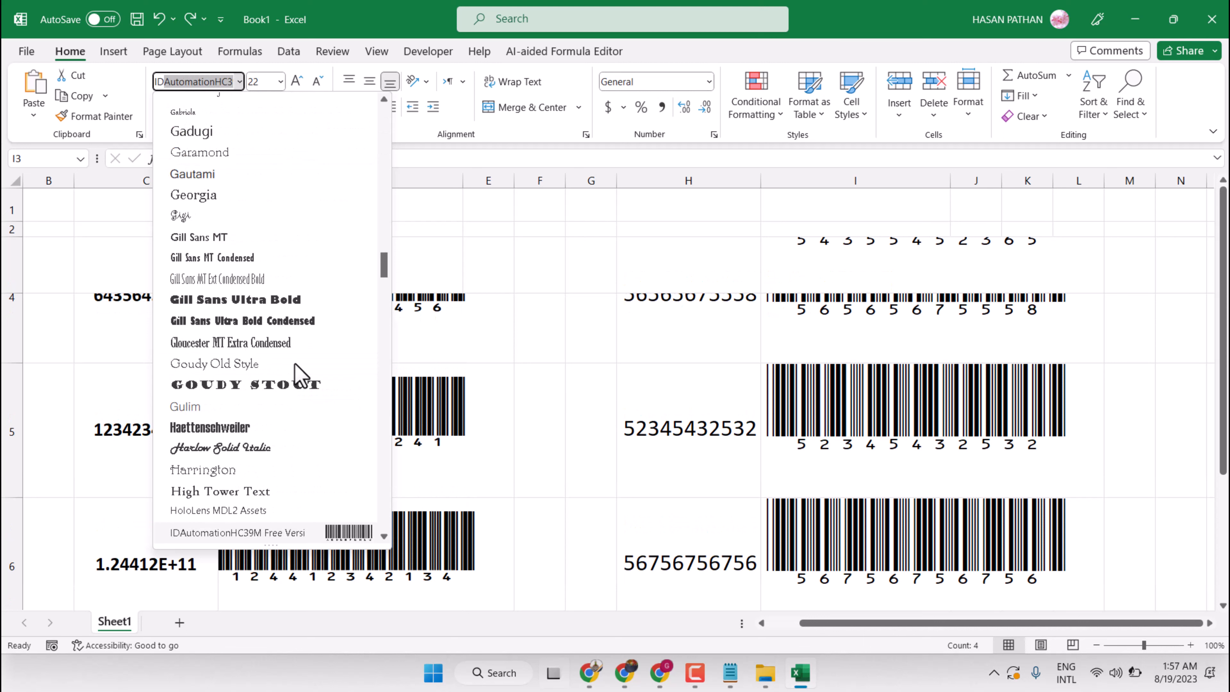
{"action": "key", "text": "Return"}
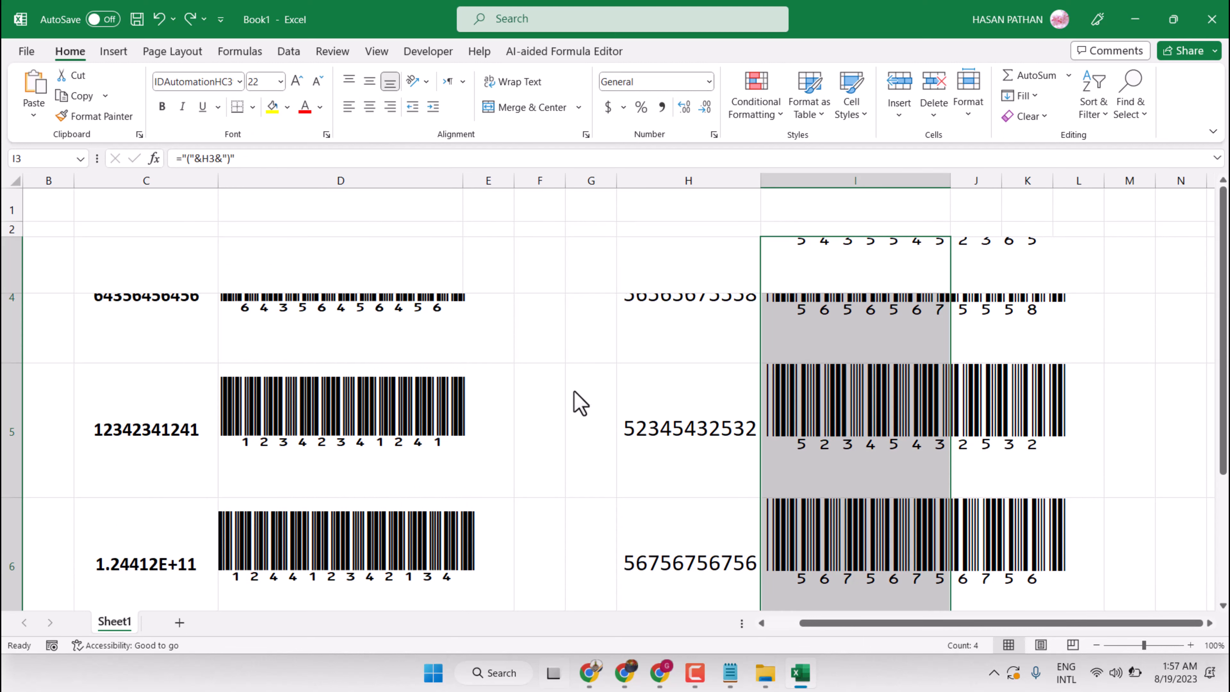
{"action": "left_click_drag", "start_coordinate": [639, 271], "coordinate": [1057, 557]}
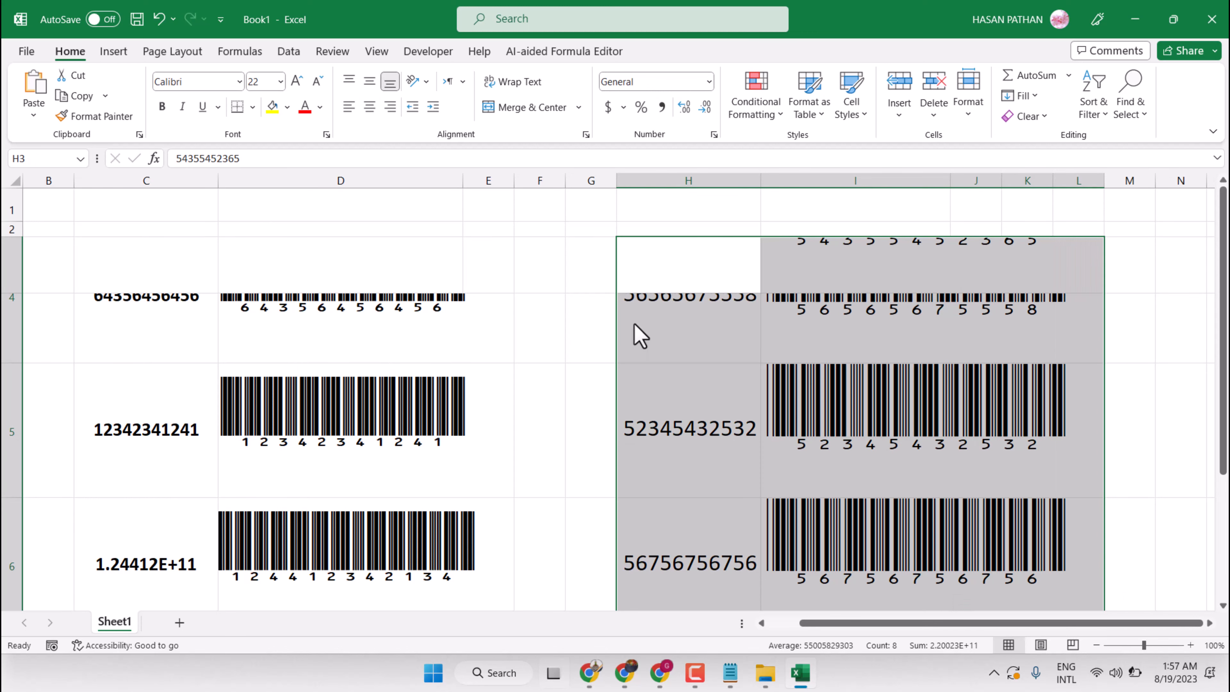
Make the numbers and barcodes in H3:I6 bold, centred and font size 16.
{"action": "left_click", "coordinate": [162, 106]}
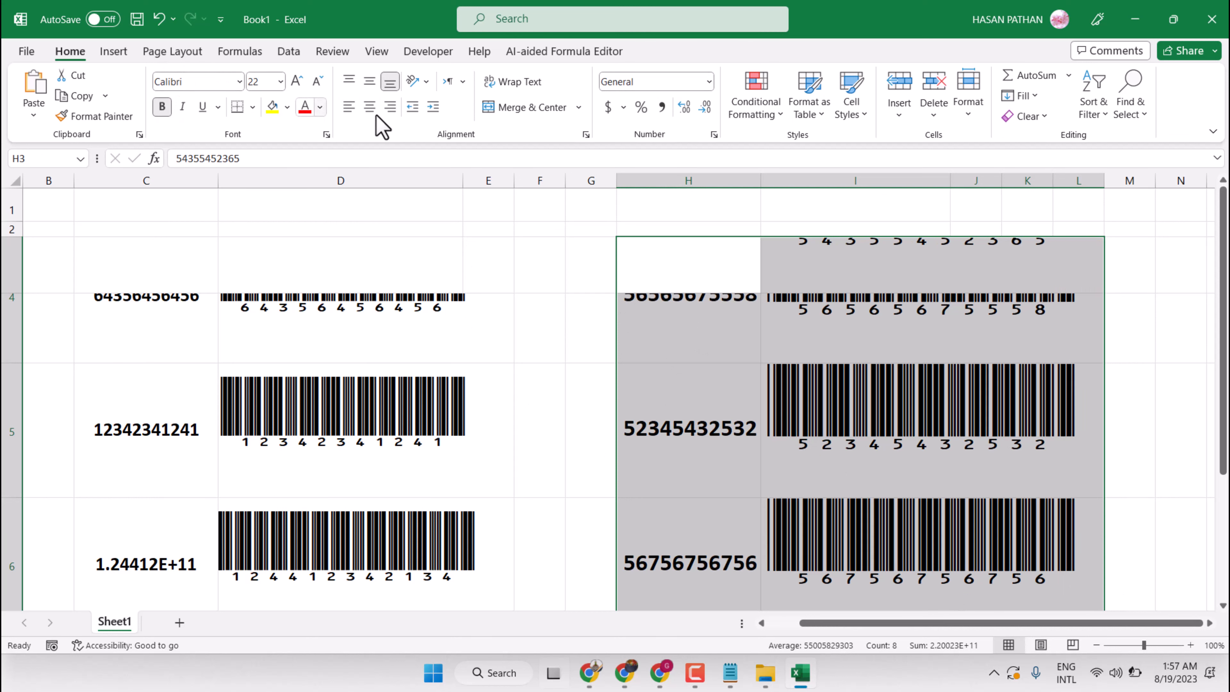
{"action": "left_click", "coordinate": [367, 107]}
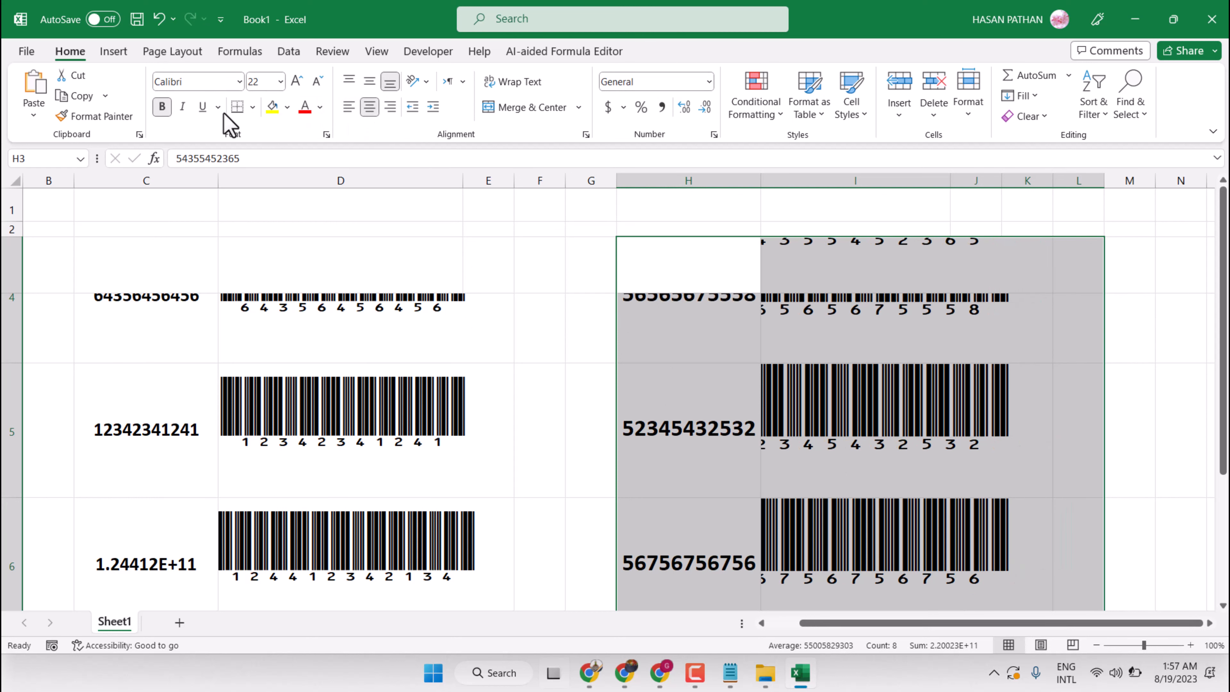
{"action": "left_click", "coordinate": [280, 82]}
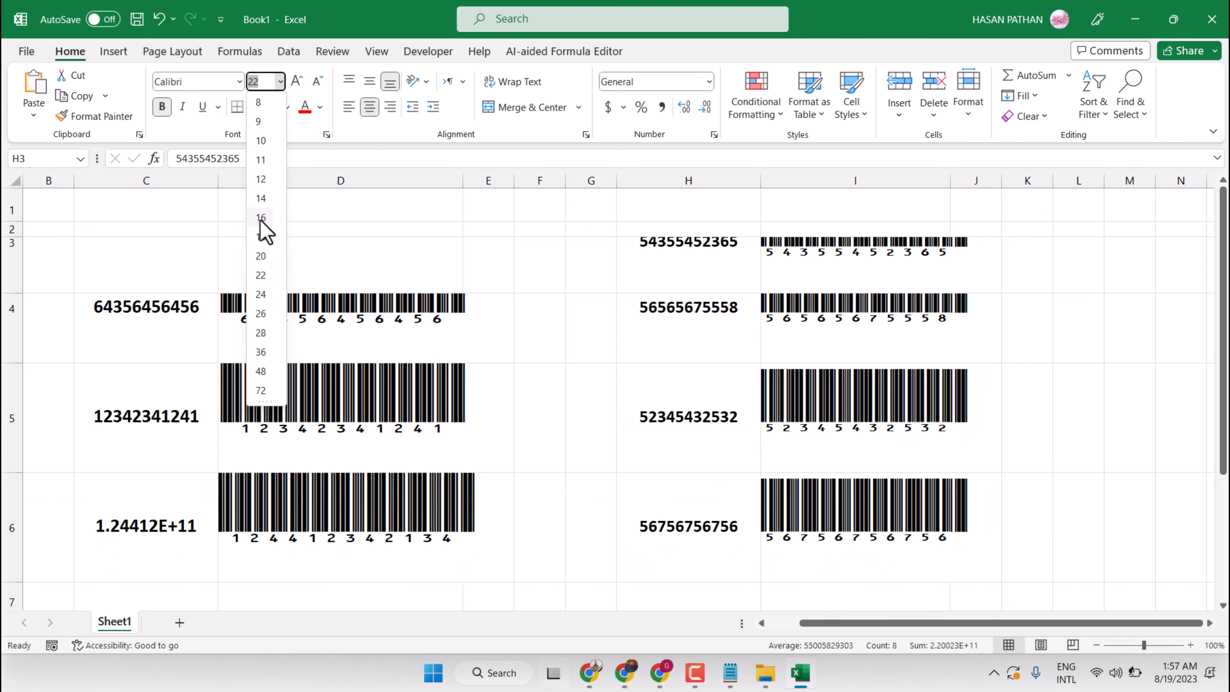
{"action": "left_click", "coordinate": [260, 218]}
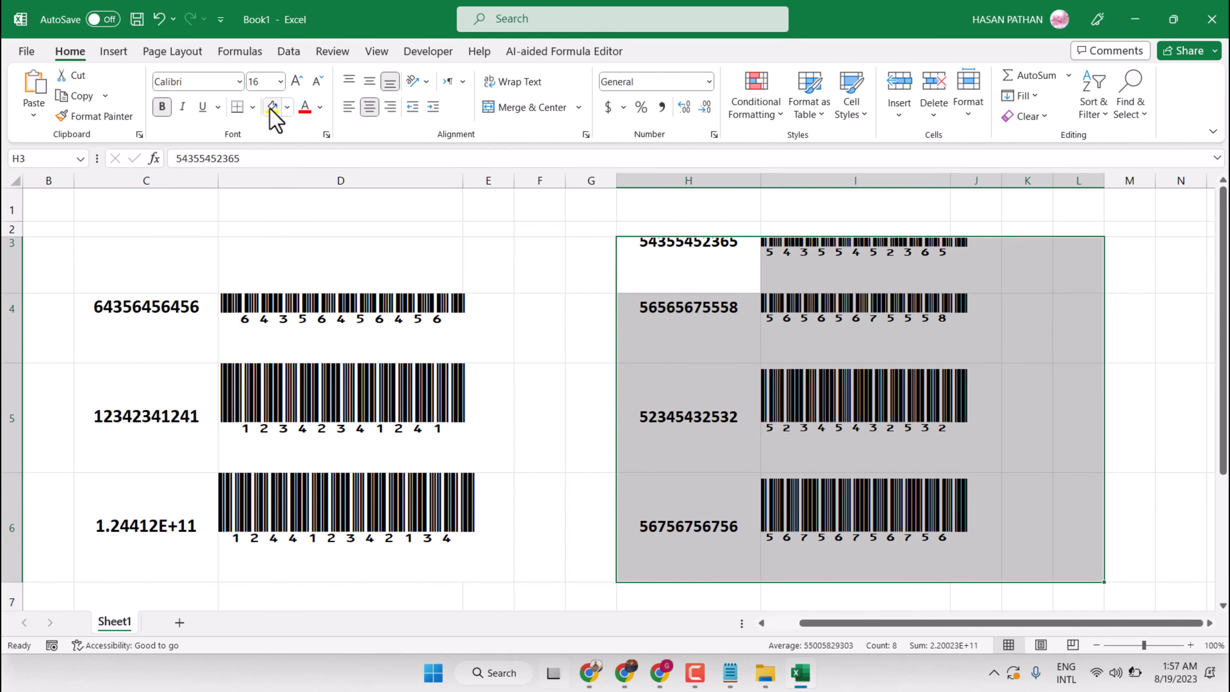
{"action": "left_click", "coordinate": [320, 107]}
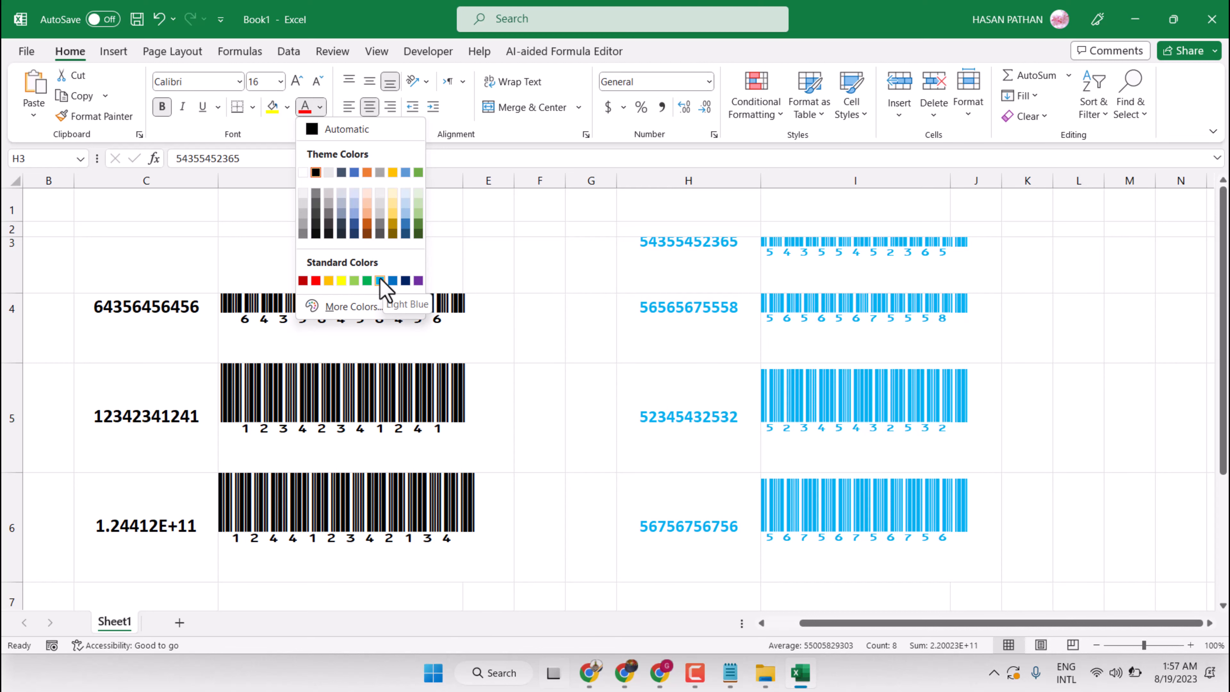
Colour the H3:H6 numbers and I3:I6 barcodes with the standard Blue font colour.
{"action": "left_click", "coordinate": [392, 280]}
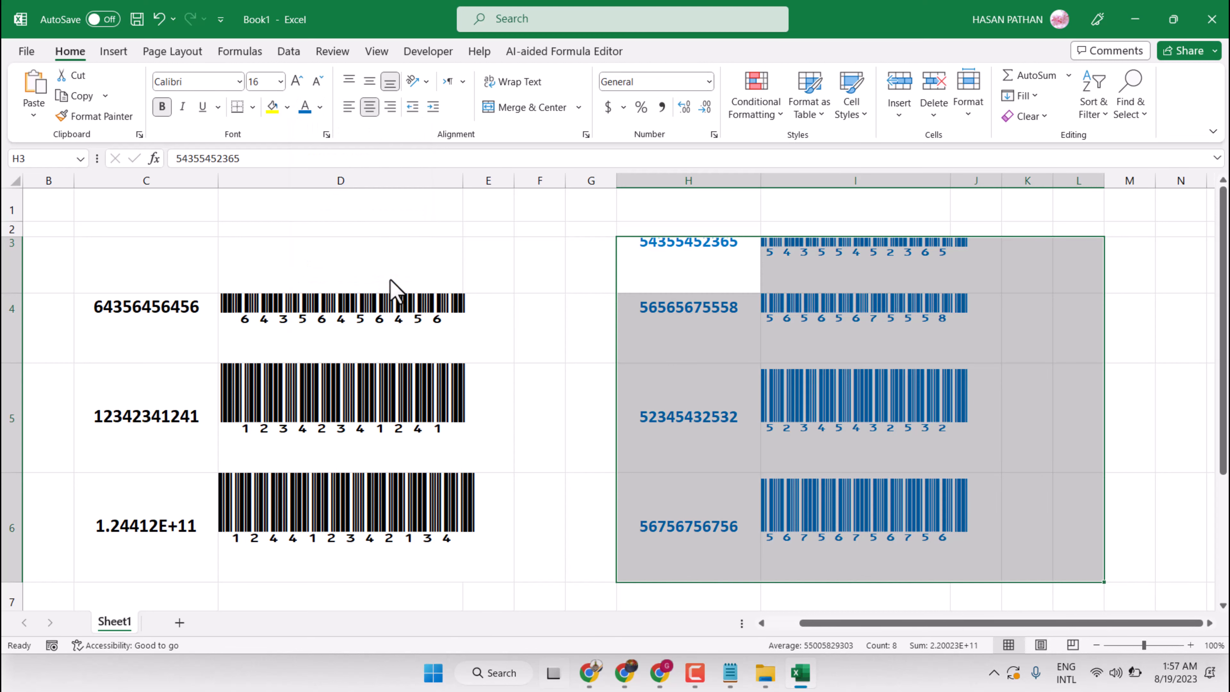
{"action": "left_click", "coordinate": [563, 283]}
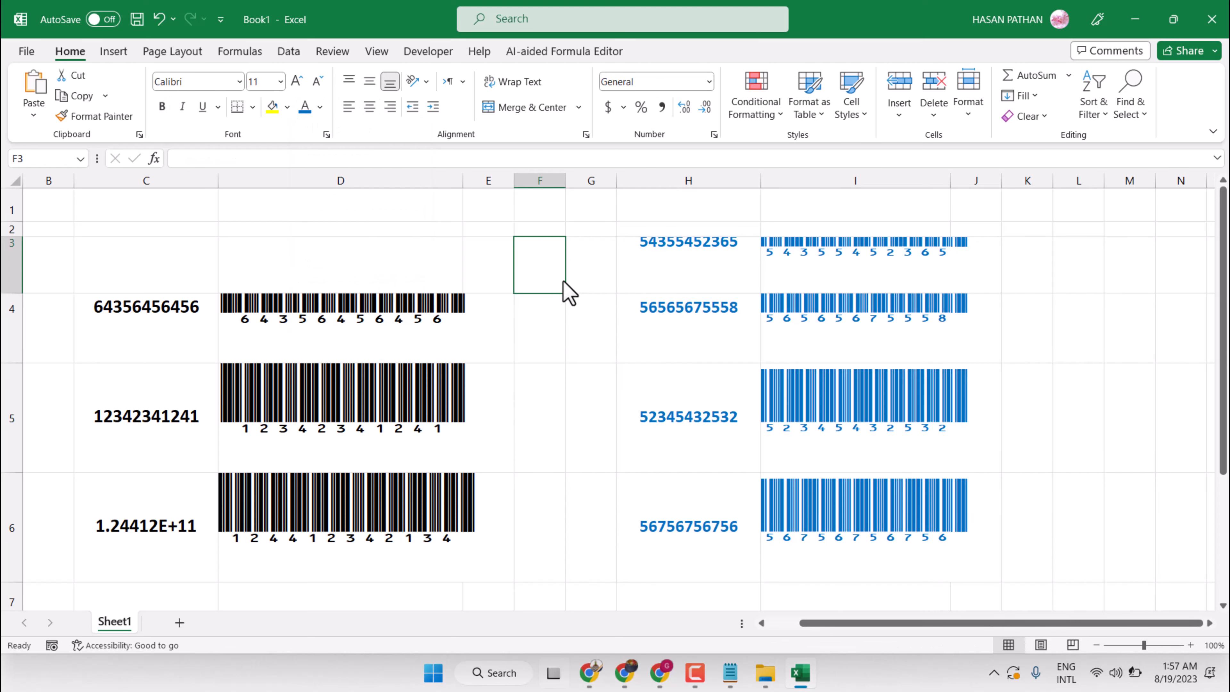
{"action": "left_click", "coordinate": [654, 234]}
{"action": "left_click", "coordinate": [659, 258]}
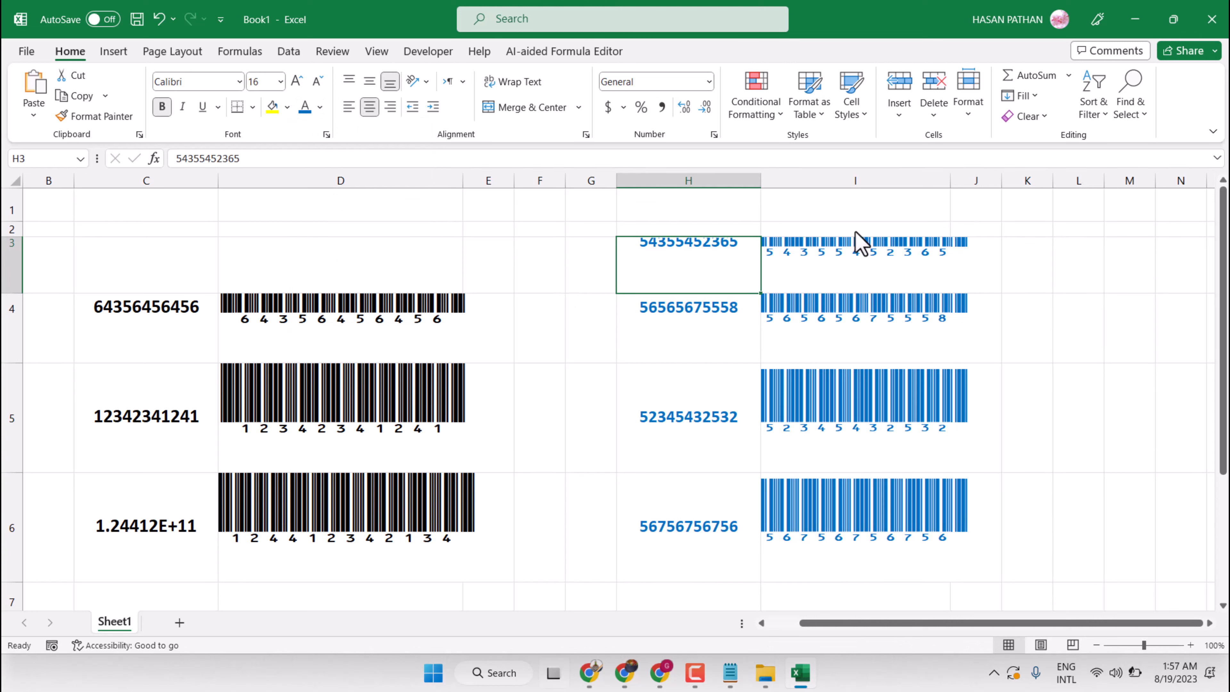
{"action": "double_click", "coordinate": [678, 246]}
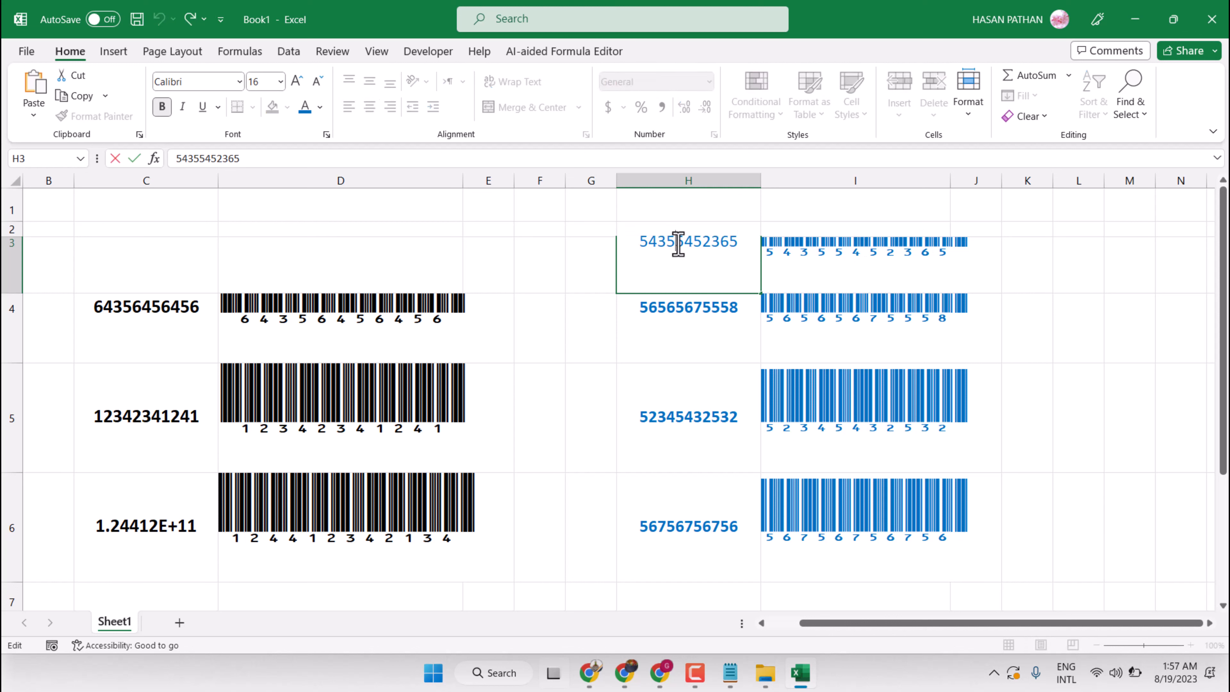
{"action": "type", "text": "88"}
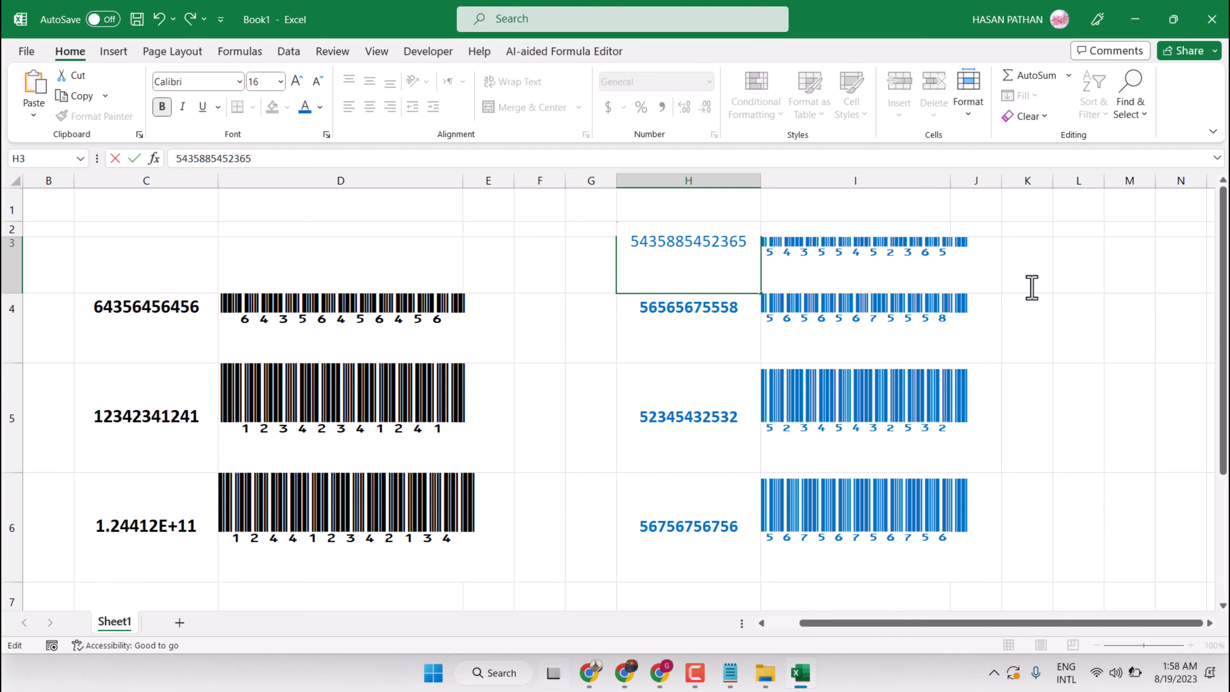
{"action": "left_click", "coordinate": [1038, 269]}
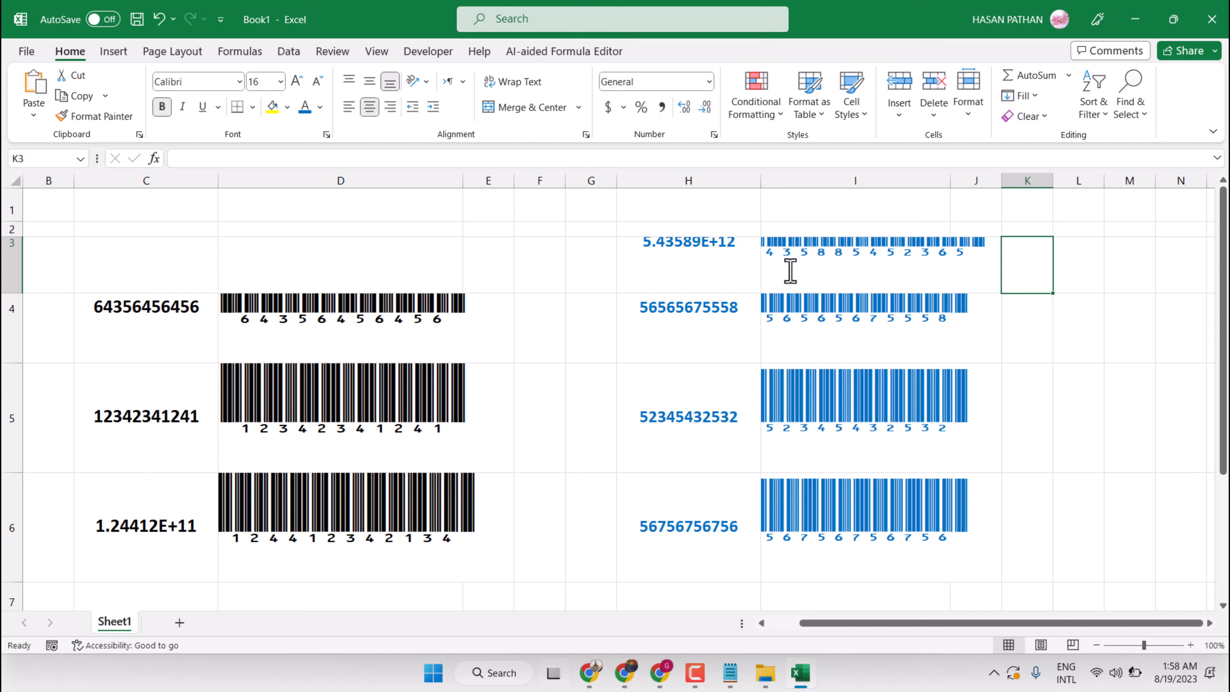
{"action": "double_click", "coordinate": [667, 242]}
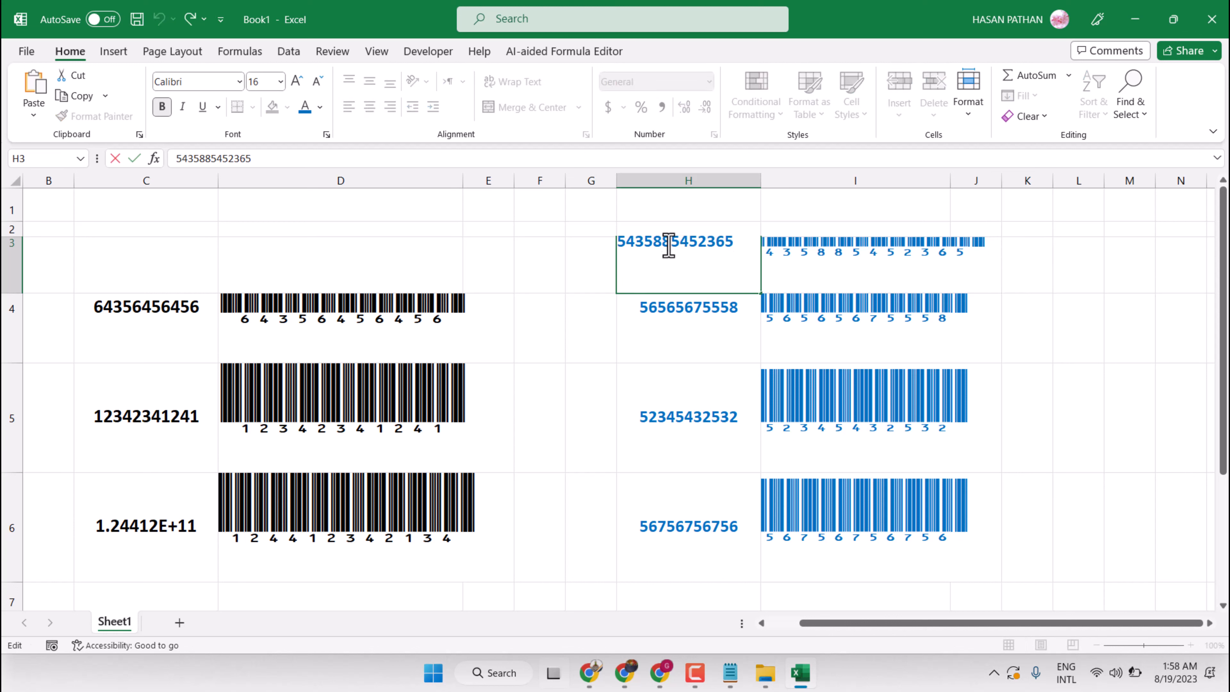
{"action": "left_click_drag", "start_coordinate": [744, 244], "coordinate": [604, 233]}
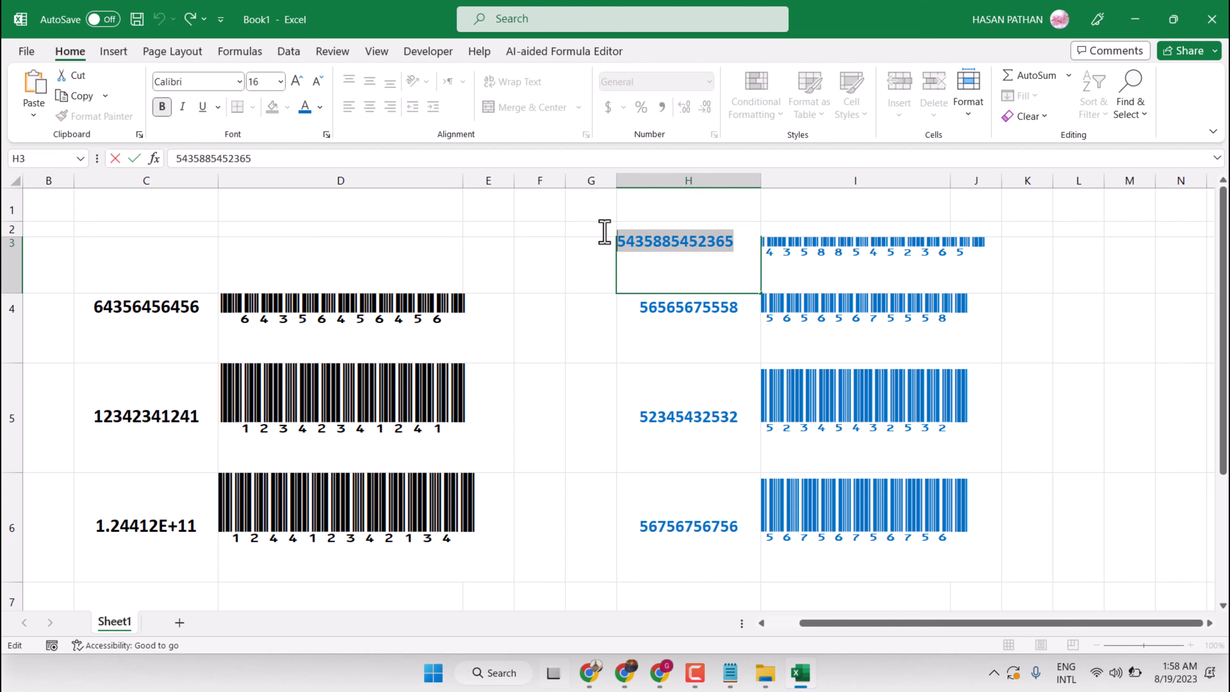
{"action": "type", "text": "976989768976"}
{"action": "left_click", "coordinate": [1035, 333]}
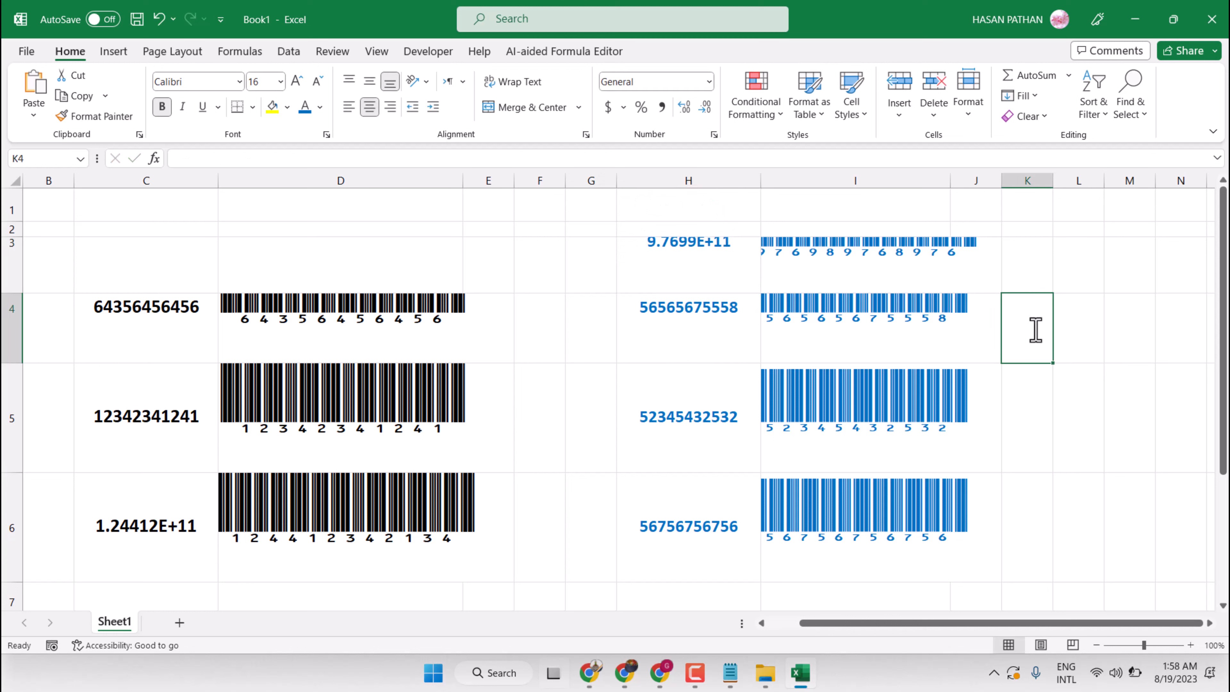